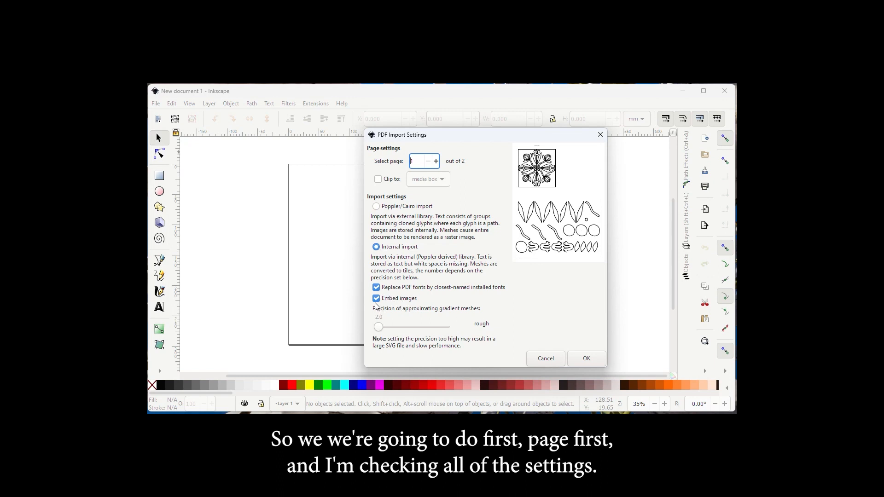
# Import page 1 of the PDF with internal import, then move and resize the document window to fit the screen.
pyautogui.click(590, 361)
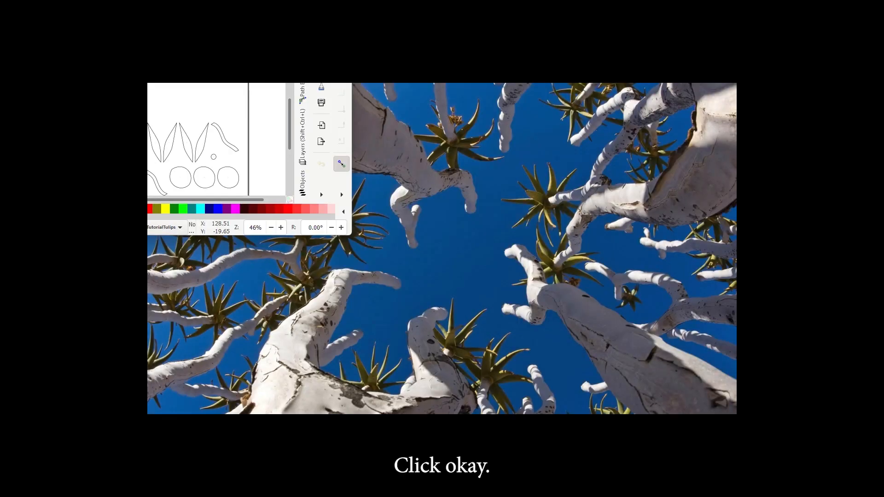
pyautogui.moveTo(190, 6); pyautogui.dragTo(338, 92)
pyautogui.moveTo(502, 322); pyautogui.dragTo(729, 366)
pyautogui.moveTo(596, 323); pyautogui.dragTo(597, 410)
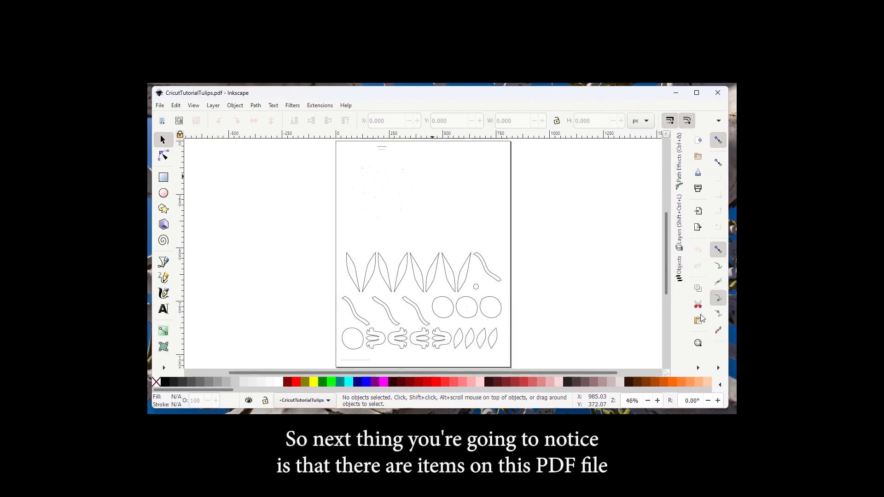
# Show the document's object list, enlarge it, and check a small group inside the thumbnail template.
pyautogui.click(680, 271)
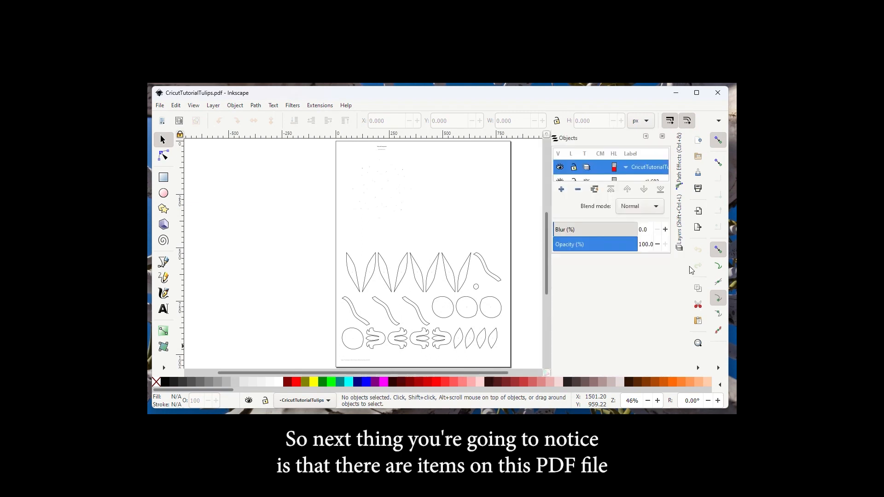
pyautogui.moveTo(638, 253); pyautogui.dragTo(638, 323)
pyautogui.click(386, 157)
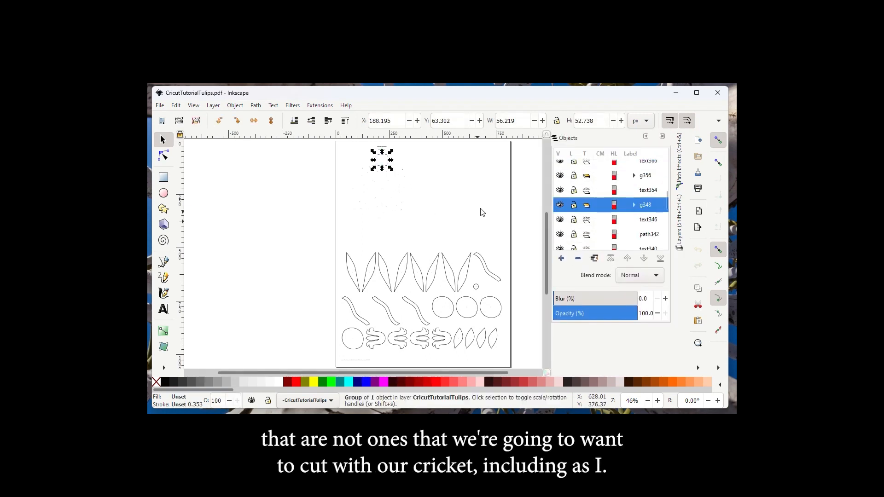
pyautogui.scroll(2, 385, 246)
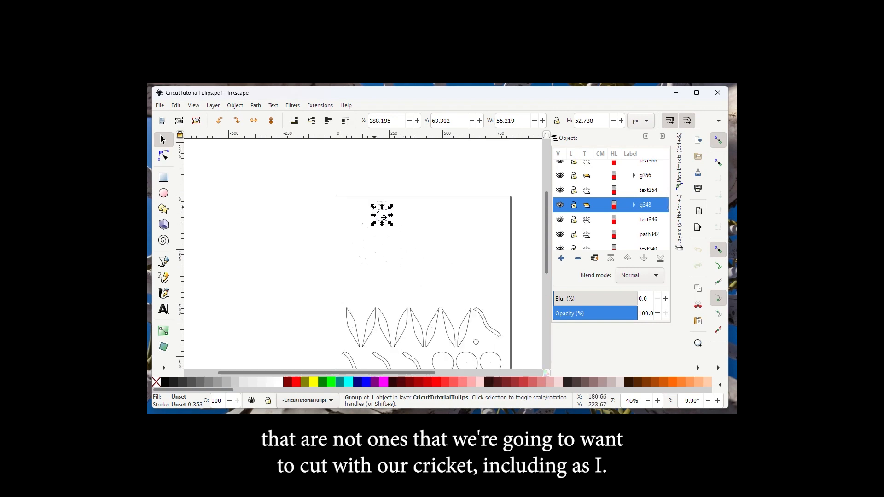
pyautogui.scroll(-2, 382, 214)
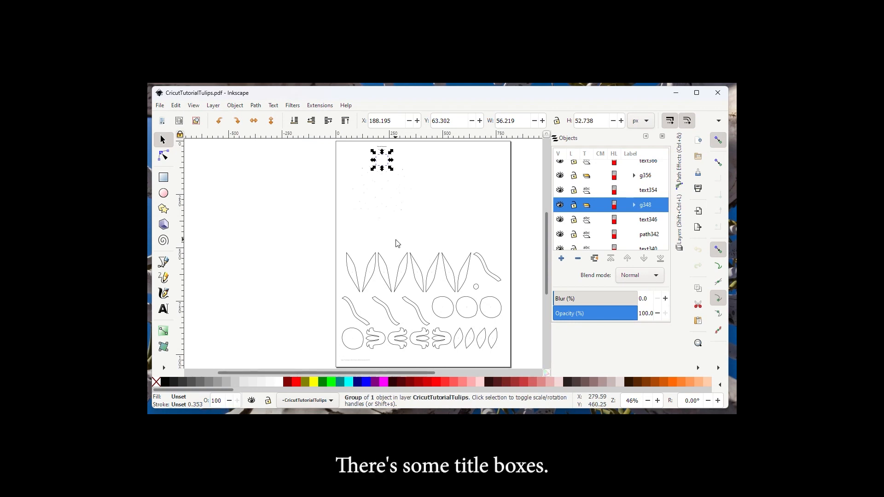
pyautogui.press('Escape')
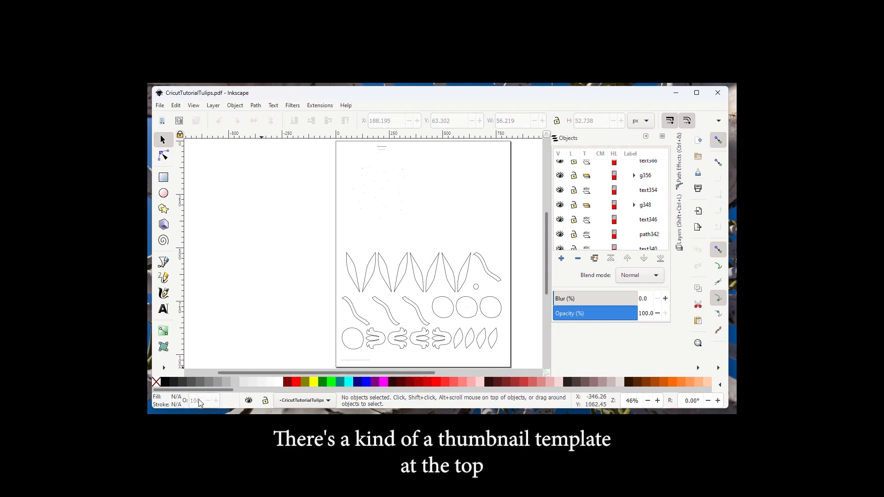
# Delete the title, the line of text beneath it and the whole gray thumbnail block template from the upper part of the page.
pyautogui.click(658, 401)
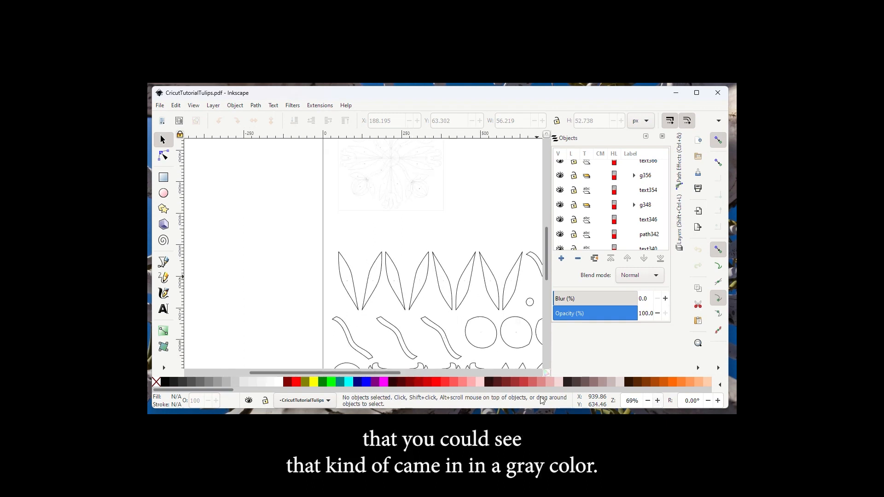
pyautogui.moveTo(546, 256); pyautogui.dragTo(547, 236)
pyautogui.click(657, 401)
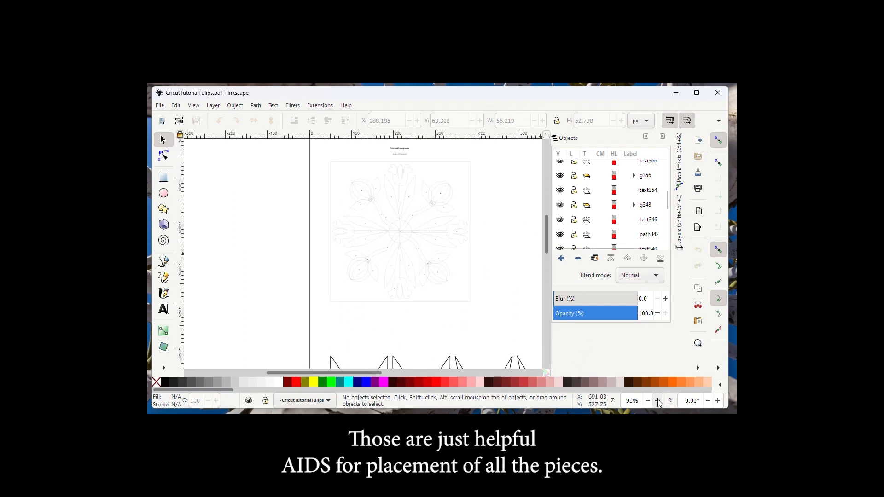
pyautogui.click(659, 401)
pyautogui.moveTo(549, 235); pyautogui.dragTo(549, 229)
pyautogui.click(427, 190)
pyautogui.click(452, 180)
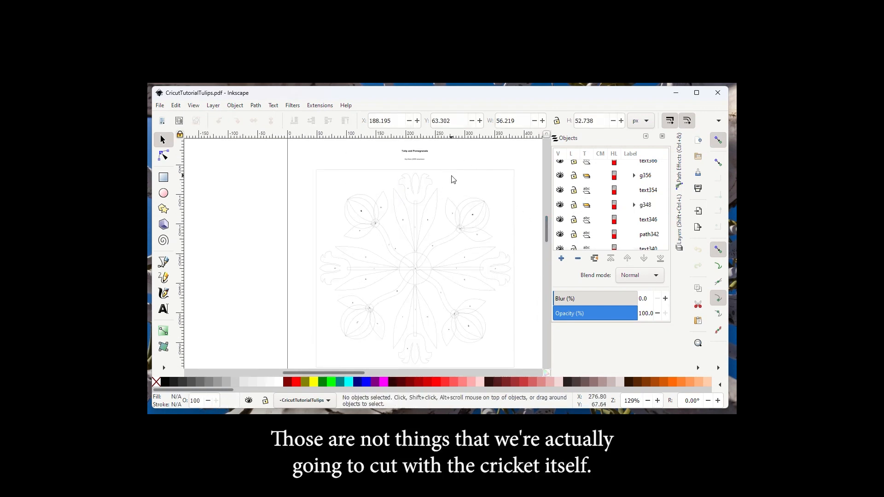
pyautogui.click(411, 155)
pyautogui.press('Delete')
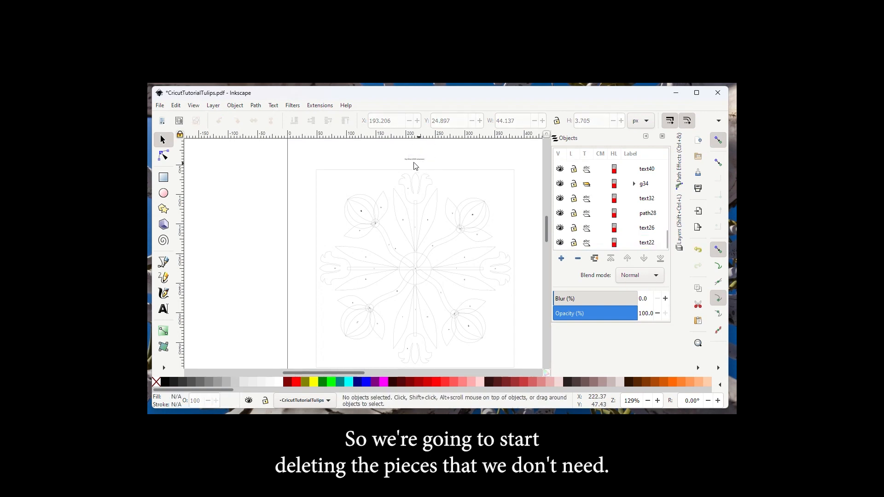
pyautogui.click(415, 160)
pyautogui.press('Delete')
pyautogui.moveTo(302, 157); pyautogui.dragTo(520, 368)
pyautogui.press('Delete')
# Delete the text labels inside the first four leaf shapes of the upper row.
pyautogui.moveTo(546, 231); pyautogui.dragTo(527, 271)
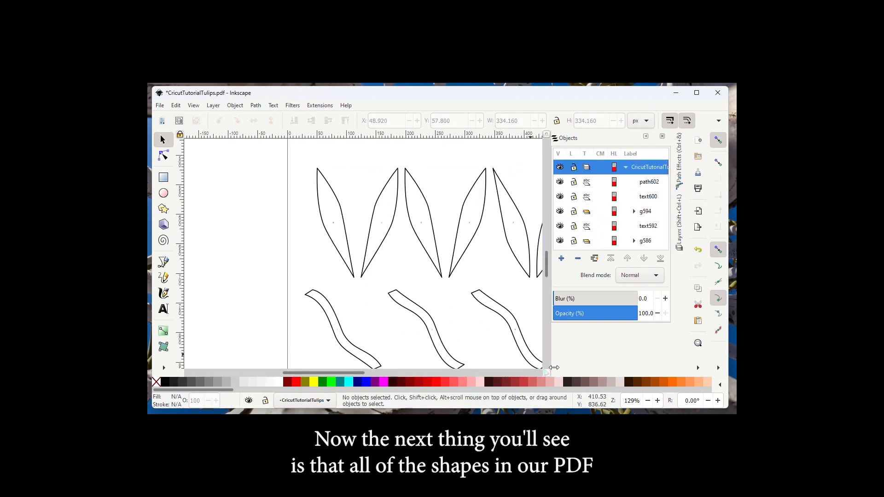
pyautogui.click(658, 402)
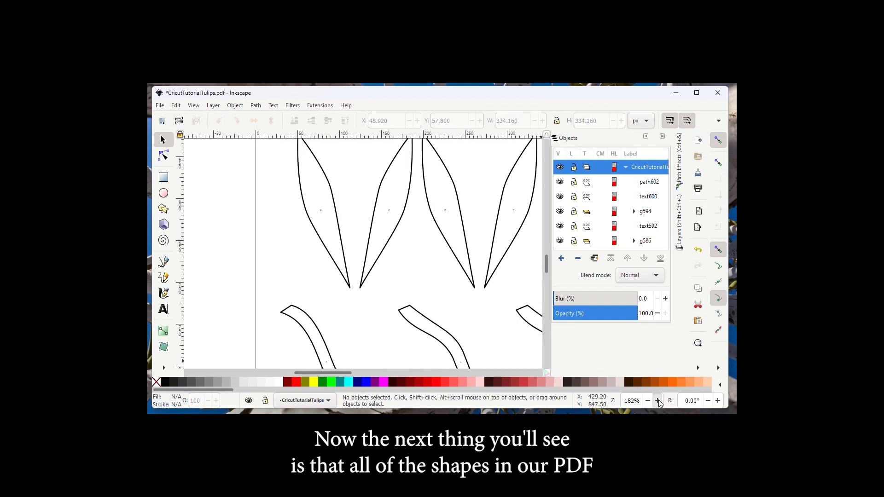
pyautogui.click(318, 207)
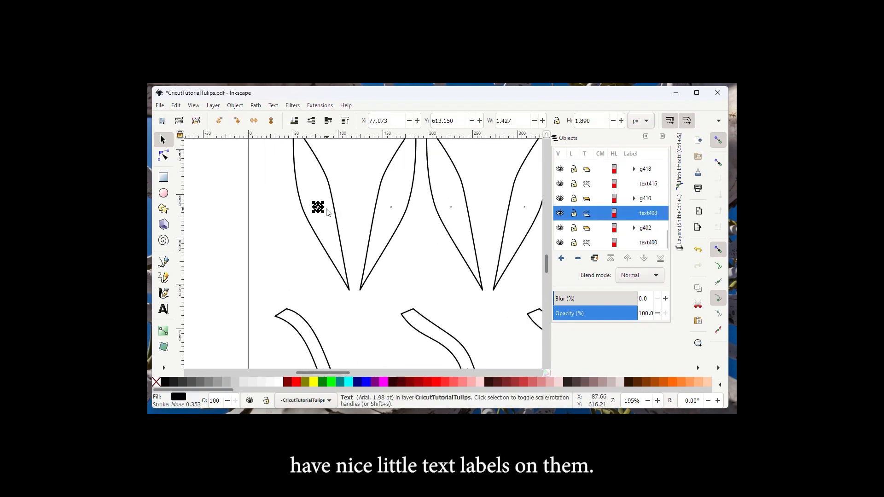
pyautogui.click(392, 205)
pyautogui.click(392, 206)
pyautogui.click(449, 214)
pyautogui.click(451, 208)
pyautogui.press('Delete')
pyautogui.click(524, 207)
pyautogui.press('Delete')
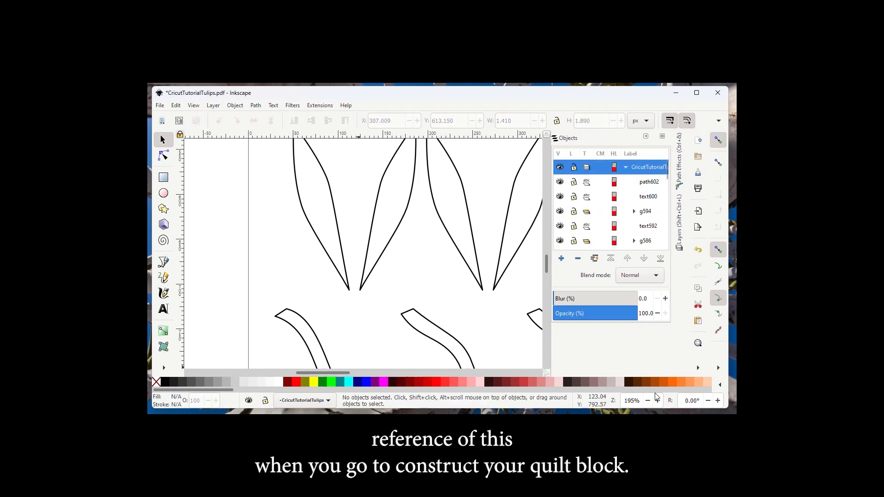
# Delete the text labels inside the fifth, sixth and seventh leaf shapes of the upper row.
pyautogui.click(648, 401)
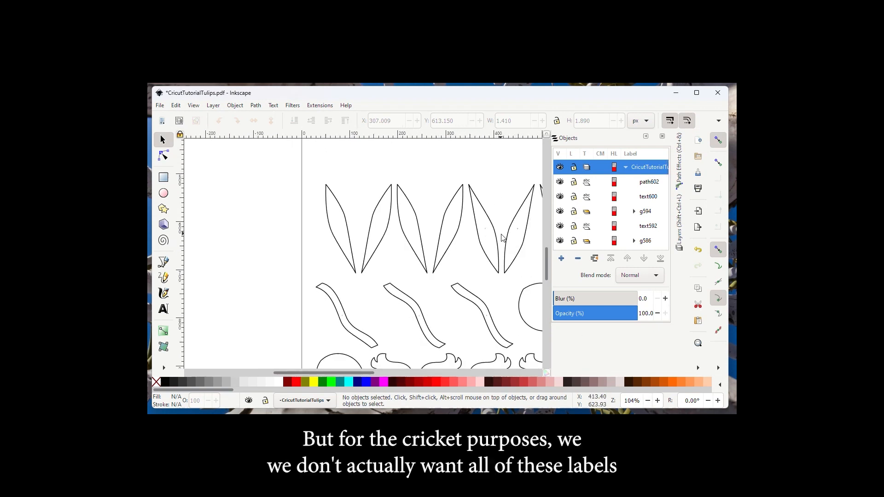
pyautogui.click(487, 231)
pyautogui.click(523, 236)
pyautogui.click(518, 229)
pyautogui.press('Escape')
pyautogui.moveTo(355, 373); pyautogui.dragTo(399, 372)
pyautogui.click(404, 229)
pyautogui.press('Escape')
# Delete the text labels inside the small circle and the curved stem at the end of the leaf row.
pyautogui.click(463, 261)
pyautogui.press('Delete')
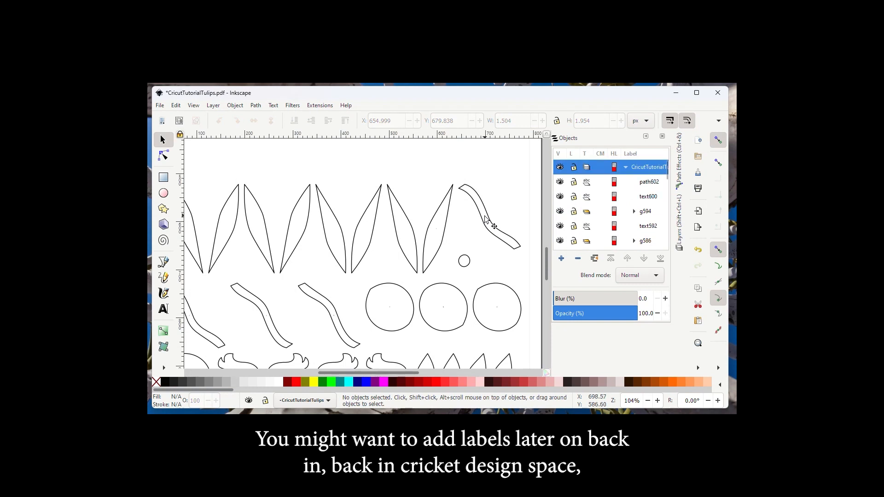
pyautogui.click(486, 217)
pyautogui.press('Delete')
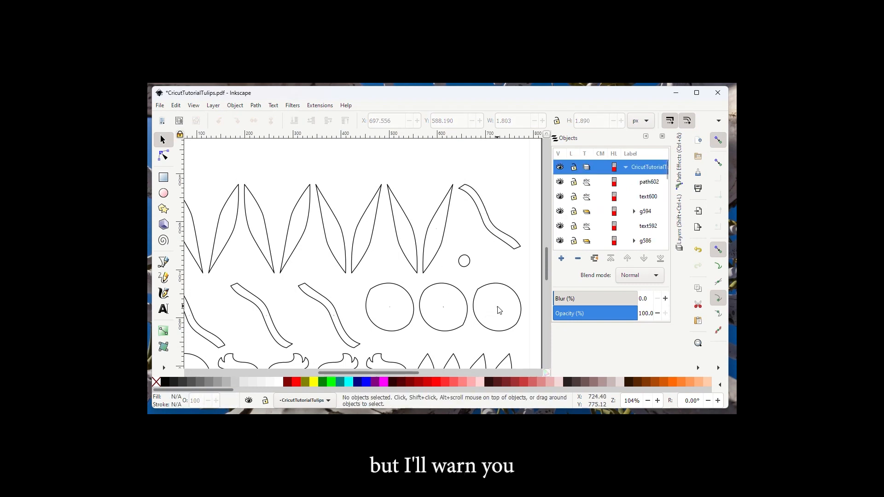
# Delete the text labels inside the three large circles in the middle row.
pyautogui.click(496, 307)
pyautogui.press('Delete')
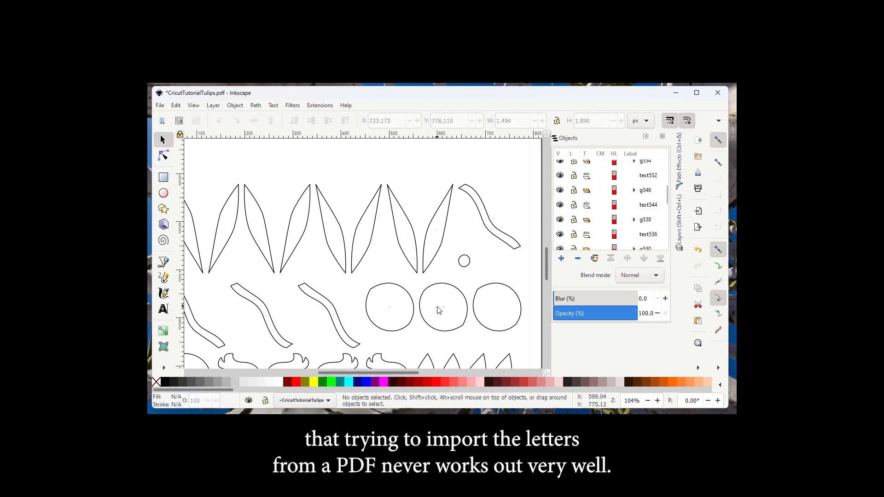
pyautogui.click(443, 312)
pyautogui.press('Delete')
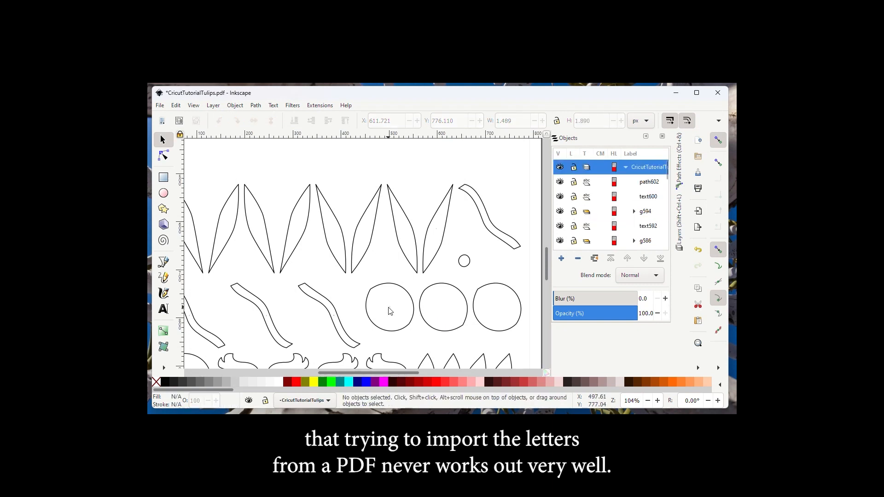
pyautogui.click(390, 311)
pyautogui.press('Delete')
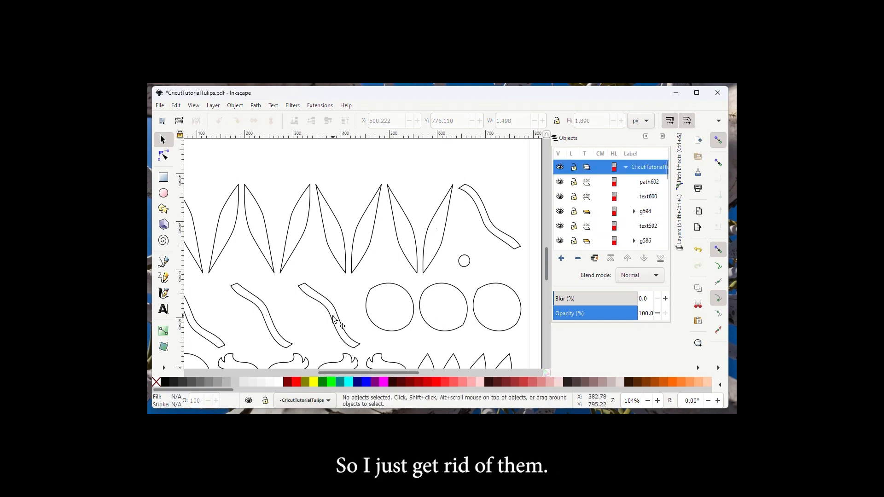
# Delete the tiny text label left inside the last leaf shape of the upper row.
pyautogui.click(340, 323)
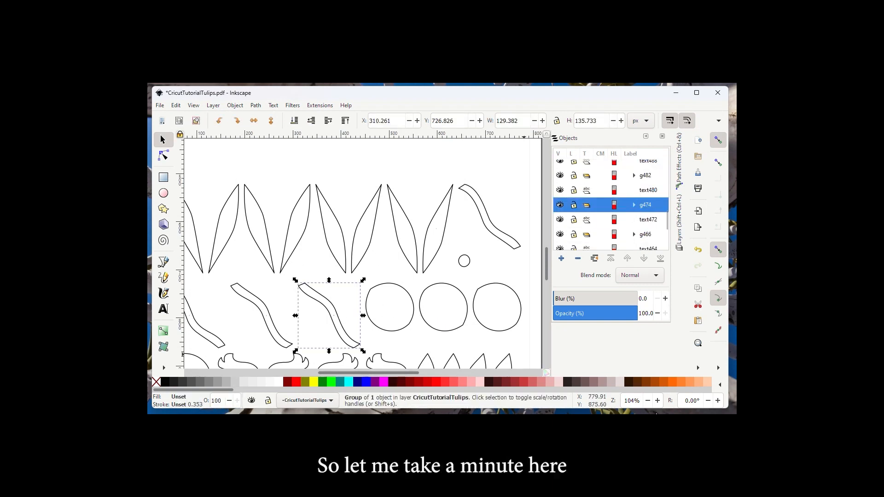
pyautogui.click(658, 401)
pyautogui.click(658, 401)
pyautogui.click(657, 401)
pyautogui.click(657, 401)
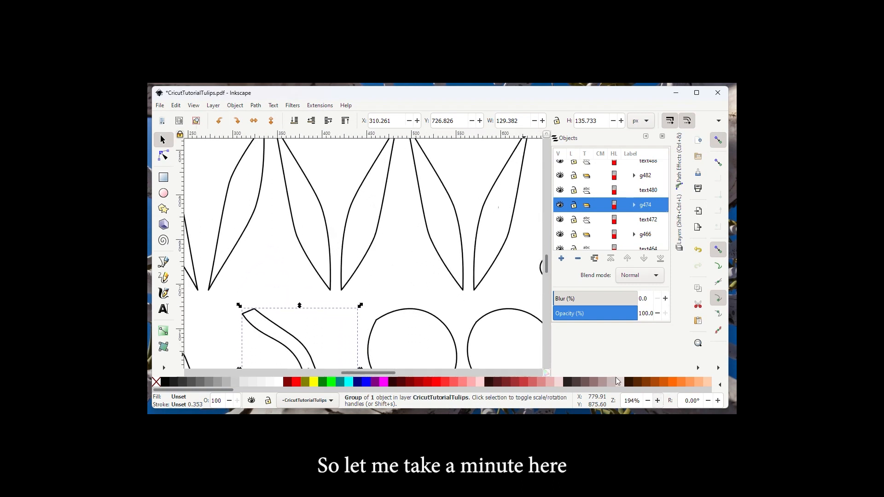
pyautogui.scroll(-2, 464, 275)
pyautogui.click(499, 174)
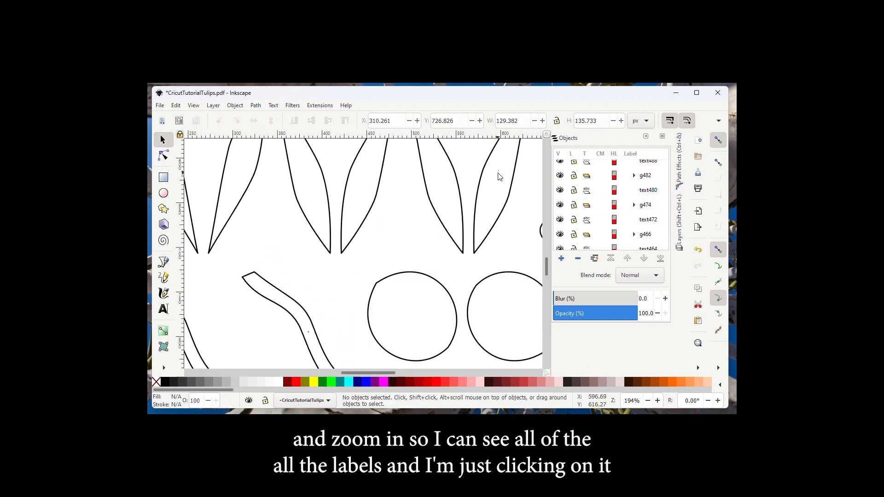
pyautogui.click(499, 170)
pyautogui.press('Delete')
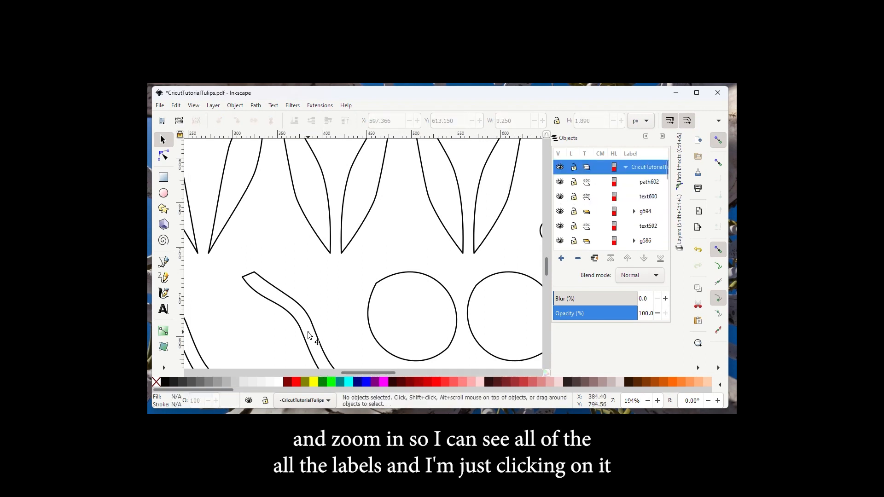
# Delete the text labels inside the three curved stems of the middle row.
pyautogui.click(309, 333)
pyautogui.press('Delete')
pyautogui.moveTo(359, 373); pyautogui.dragTo(324, 371)
pyautogui.click(392, 335)
pyautogui.press('Delete')
pyautogui.click(250, 336)
pyautogui.press('Delete')
# Delete the text labels inside the bottom row's large circle and its second and third tulip shapes.
pyautogui.scroll(-6, 413, 281)
pyautogui.scroll(-2, 413, 281)
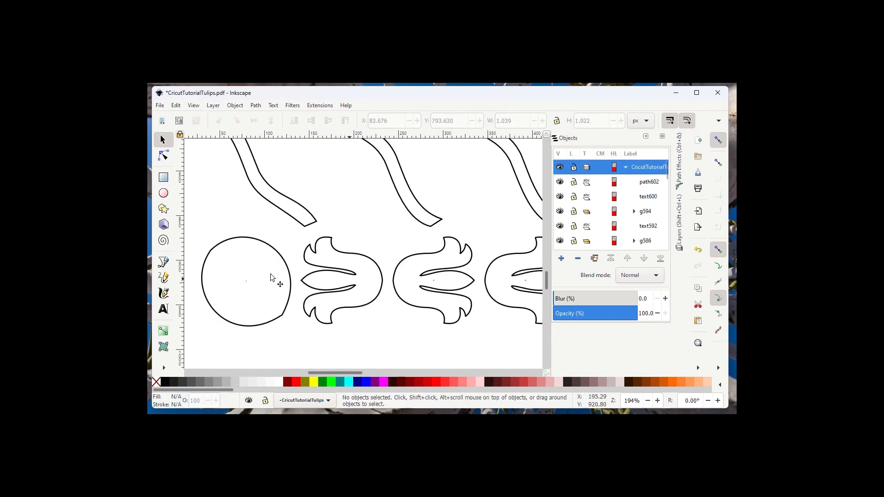
pyautogui.click(246, 280)
pyautogui.press('Delete')
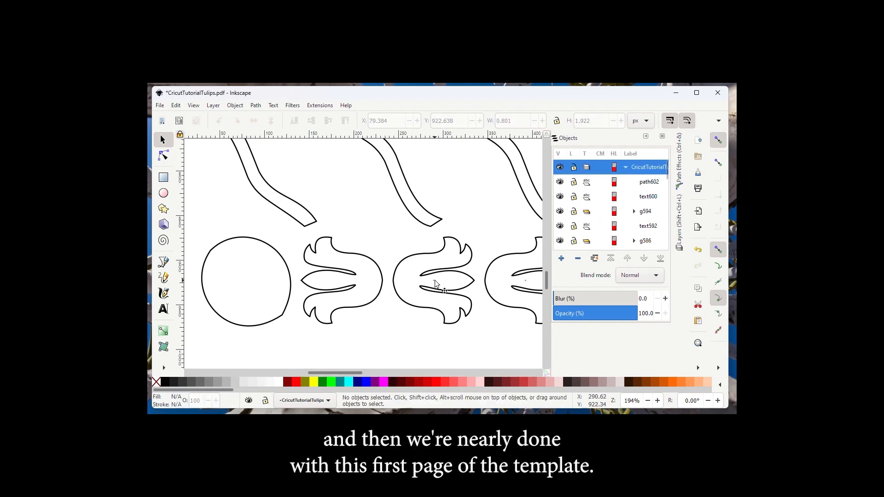
pyautogui.click(434, 285)
pyautogui.press('Delete')
pyautogui.moveTo(346, 373); pyautogui.dragTo(379, 377)
pyautogui.click(364, 283)
pyautogui.press('Delete')
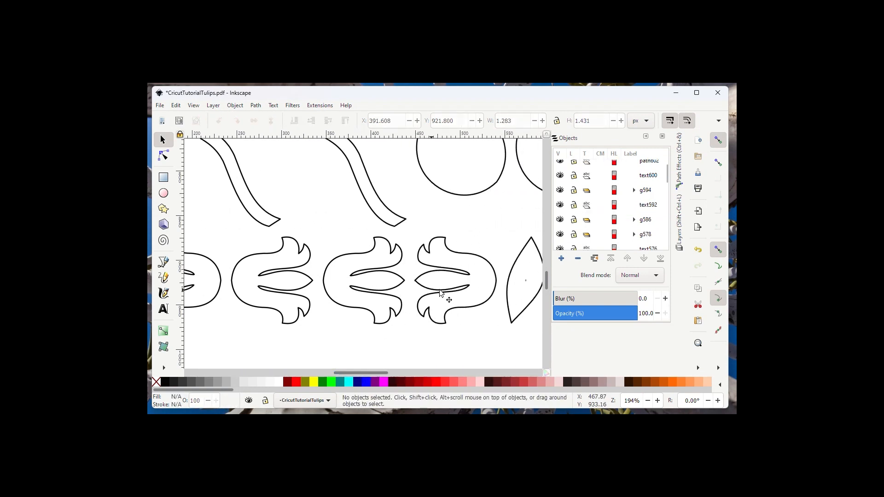
# Delete the text labels inside the four pointed petal shapes of the bottom row.
pyautogui.moveTo(354, 375); pyautogui.dragTo(382, 376)
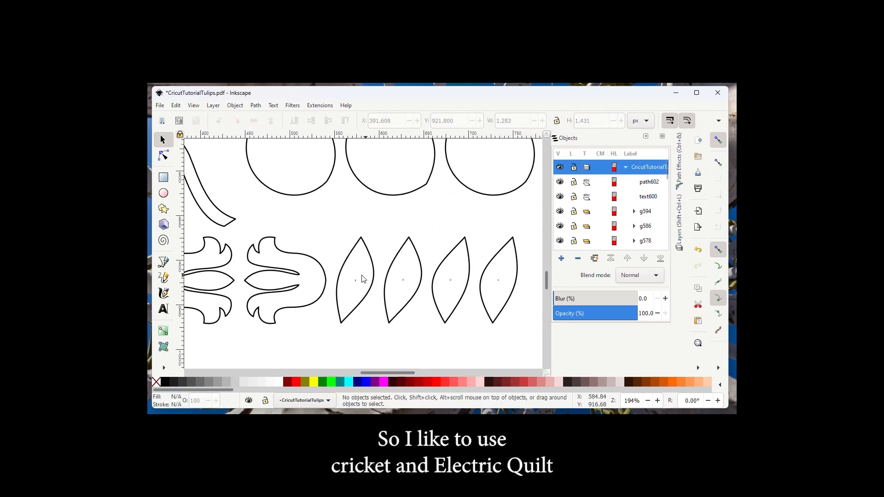
pyautogui.click(355, 282)
pyautogui.press('Delete')
pyautogui.click(403, 280)
pyautogui.press('Delete')
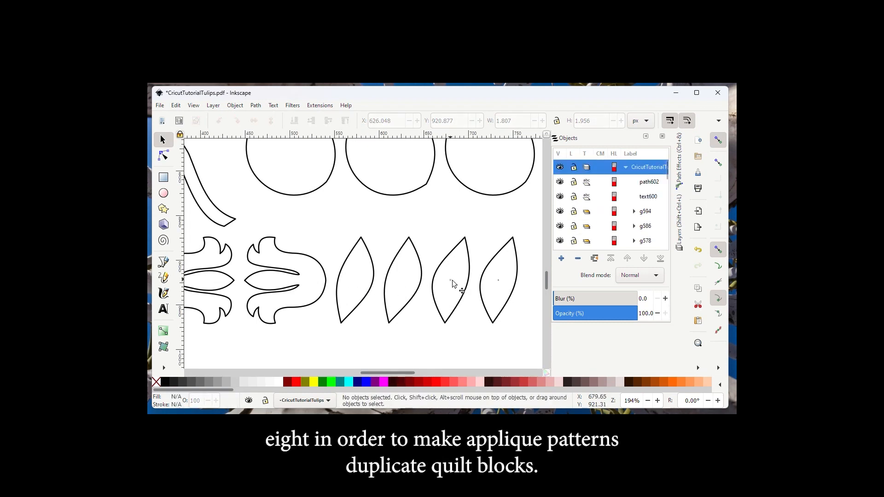
pyautogui.click(451, 280)
pyautogui.press('Delete')
pyautogui.click(498, 280)
pyautogui.press('Delete')
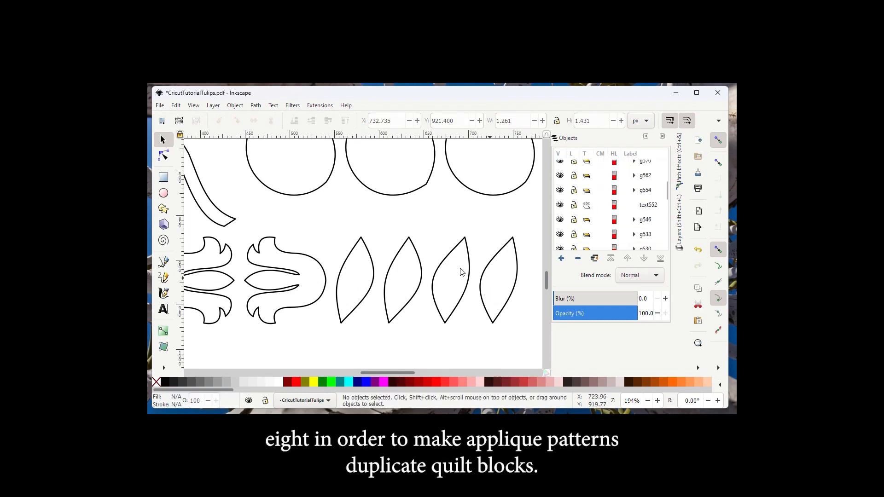
# Delete the thin vertical artifact line running along the page's right edge.
pyautogui.scroll(-3, 534, 299)
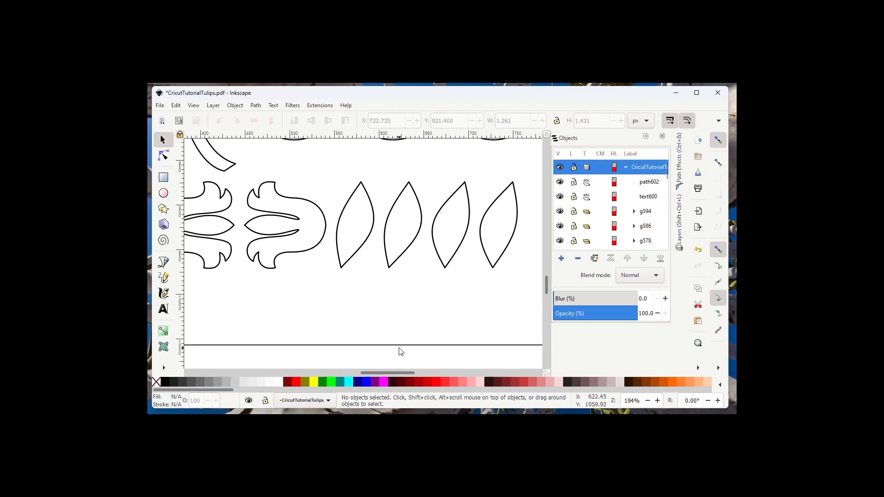
pyautogui.moveTo(392, 372); pyautogui.dragTo(412, 372)
pyautogui.click(414, 300)
pyautogui.press('Delete')
# Start saving the cleaned-up page under a new name, with Plain SVG (*.svg) as the file type.
pyautogui.moveTo(547, 285); pyautogui.dragTo(547, 264)
pyautogui.moveTo(415, 371); pyautogui.dragTo(317, 371)
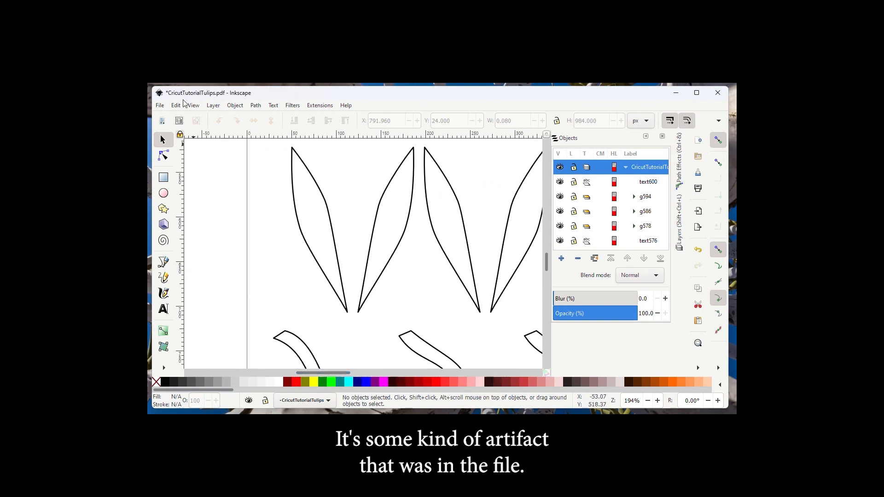
pyautogui.click(162, 109)
pyautogui.click(179, 186)
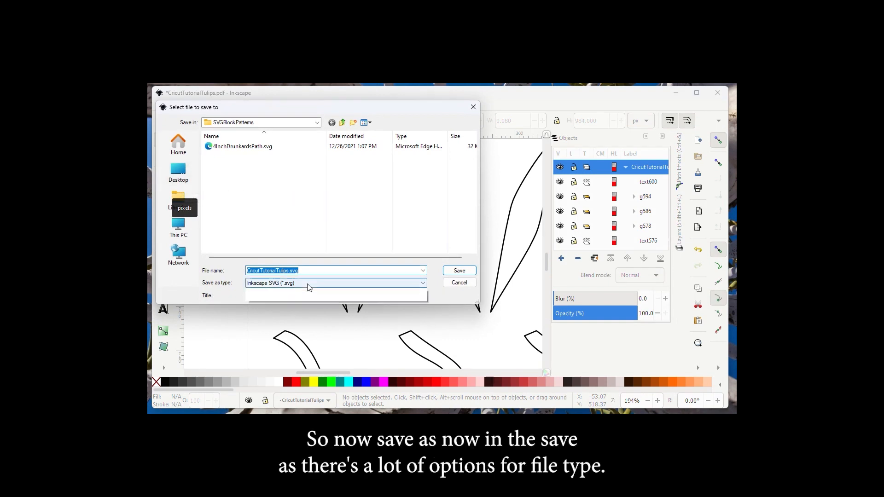
pyautogui.click(308, 283)
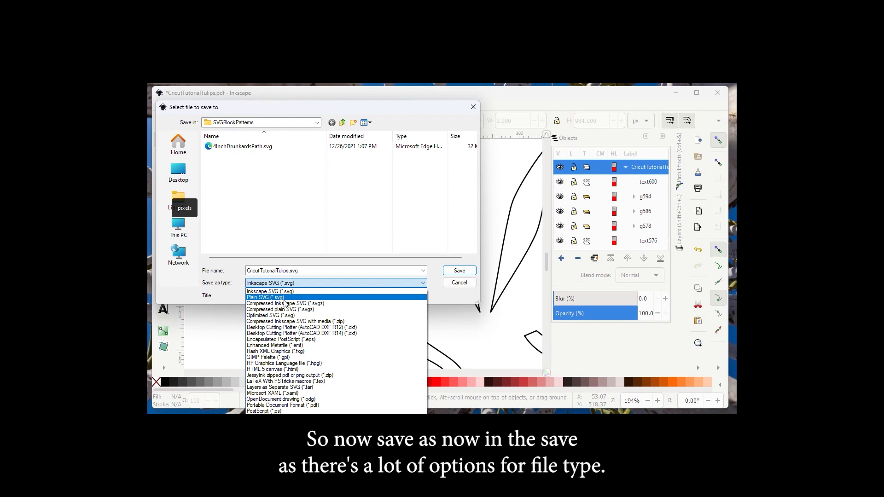
pyautogui.click(284, 298)
# Name the file TulipsPage1.svg and save it in the SVGBlockPatterns folder.
pyautogui.doubleClick(307, 271)
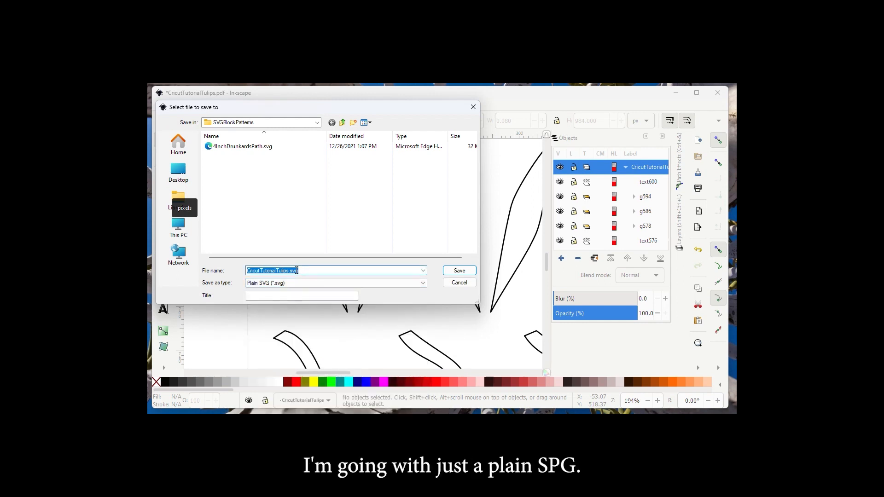
pyautogui.moveTo(287, 271); pyautogui.dragTo(238, 272)
pyautogui.write('InkscapeTuls')
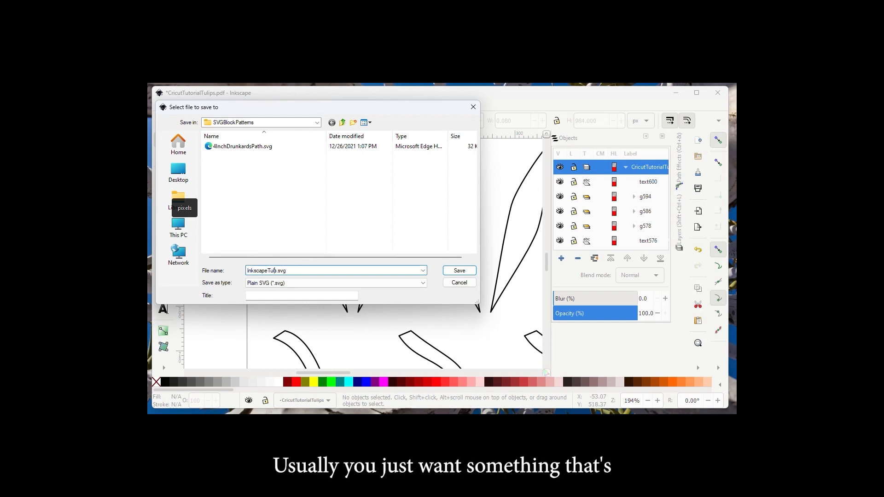
pyautogui.press('BackSpace')
pyautogui.press('BackSpace')
pyautogui.press('BackSpace')
pyautogui.press('BackSpace')
pyautogui.press('BackSpace')
pyautogui.press('BackSpace')
pyautogui.press('BackSpace')
pyautogui.press('BackSpace')
pyautogui.press('BackSpace')
pyautogui.press('BackSpace')
pyautogui.press('BackSpace')
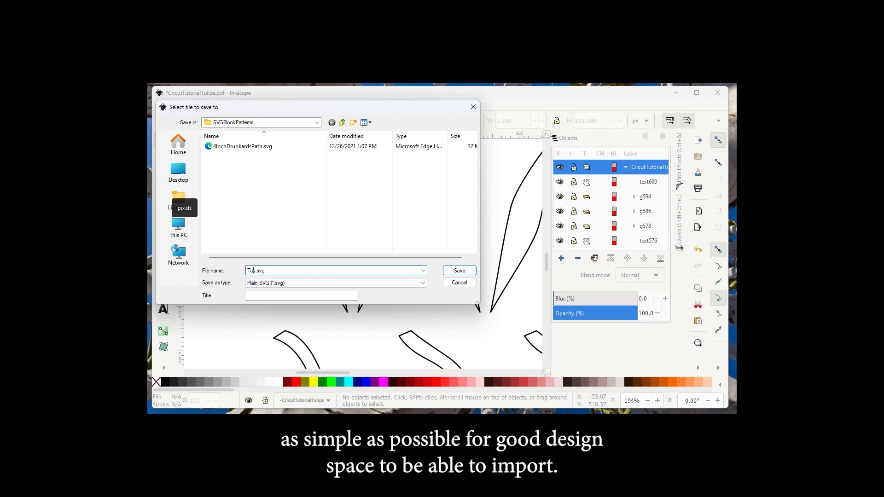
pyautogui.write('TulipsPage1')
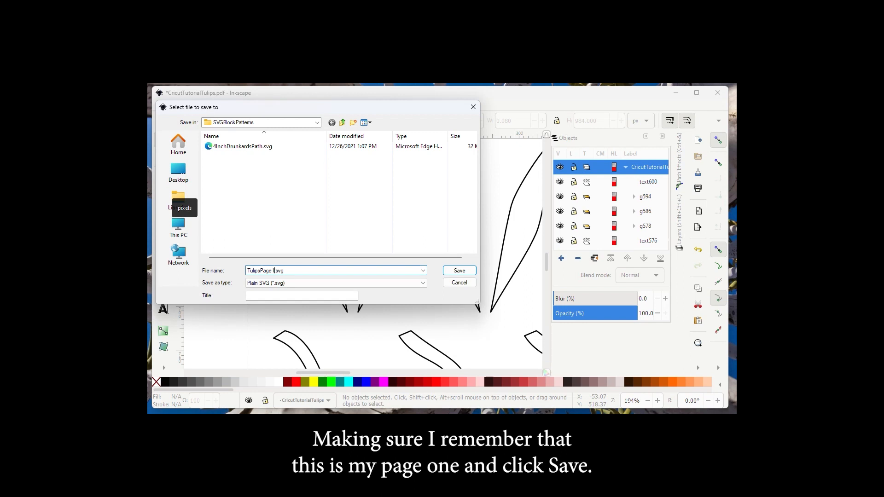
pyautogui.click(460, 271)
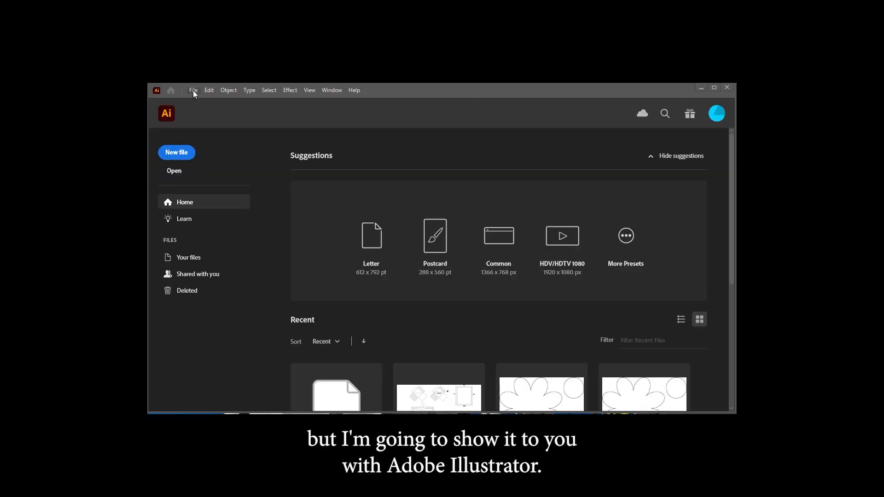
# Switch to Adobe Illustrator and open CricutTutorialTulips.pdf from the SVGBlockPatterns folder.
pyautogui.click(193, 91)
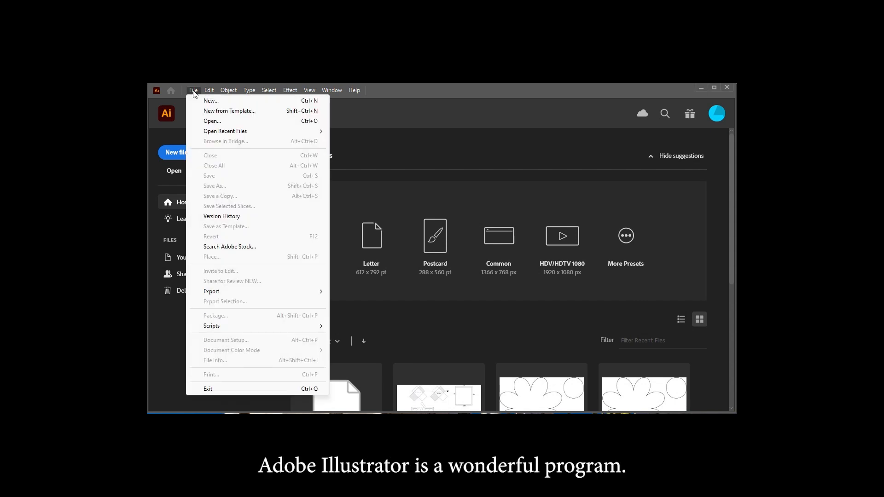
pyautogui.click(211, 121)
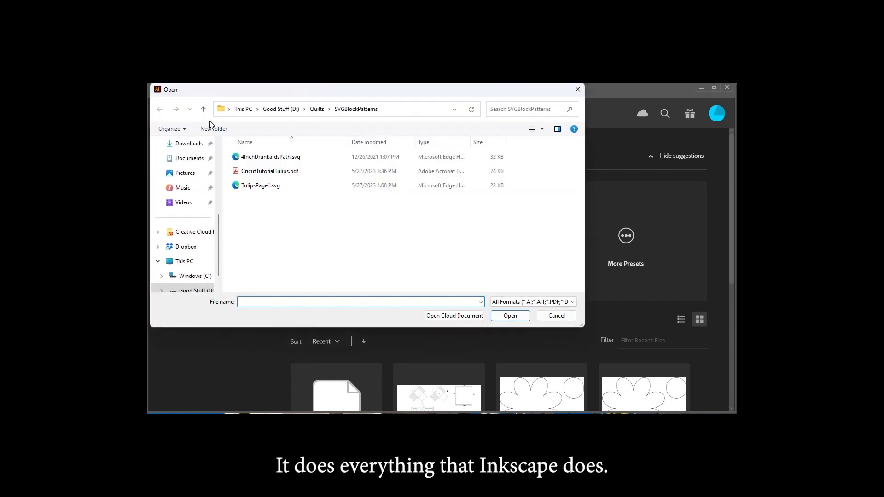
pyautogui.click(280, 172)
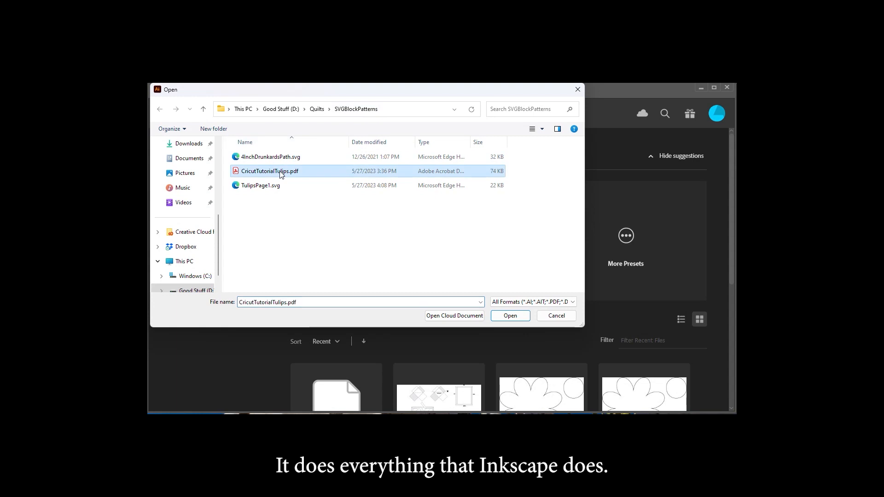
pyautogui.click(513, 316)
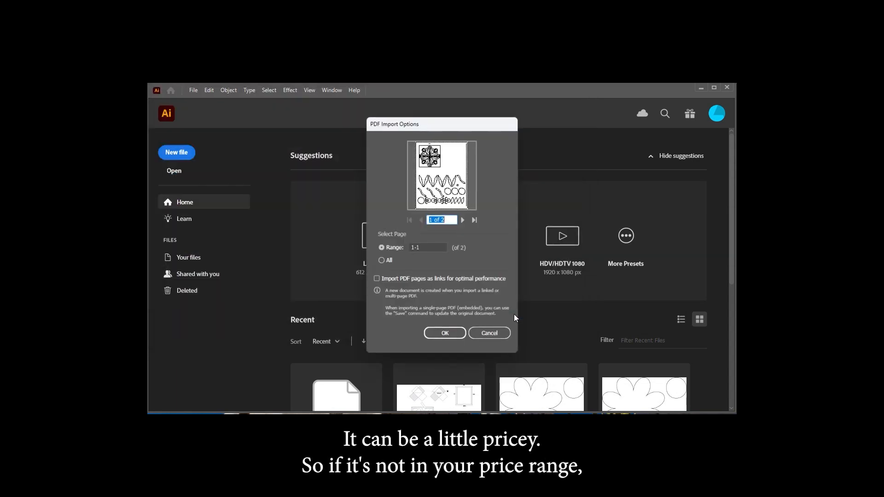
# Preview the PDF's pages, set the import range to page 2, and import it.
pyautogui.click(463, 220)
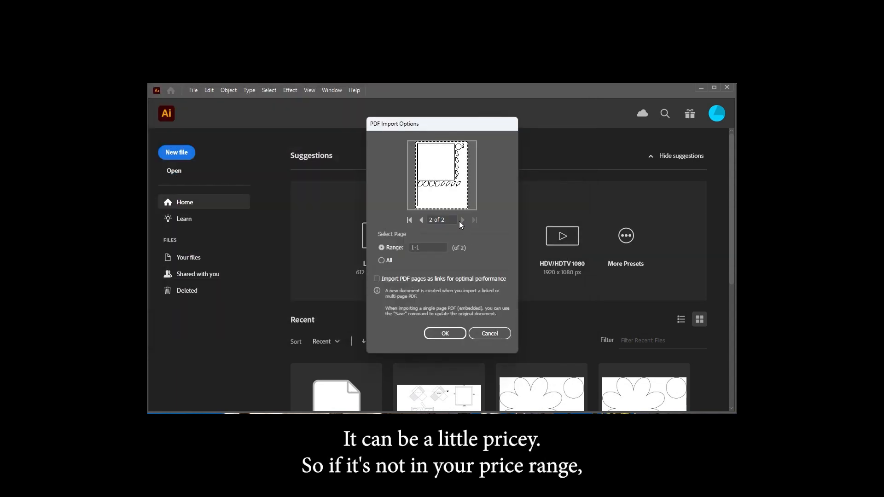
pyautogui.click(421, 221)
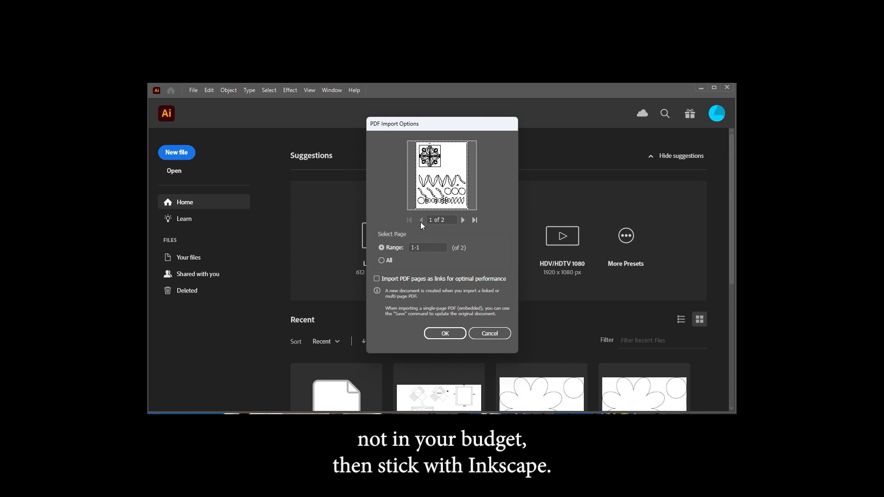
pyautogui.click(462, 220)
pyautogui.click(428, 247)
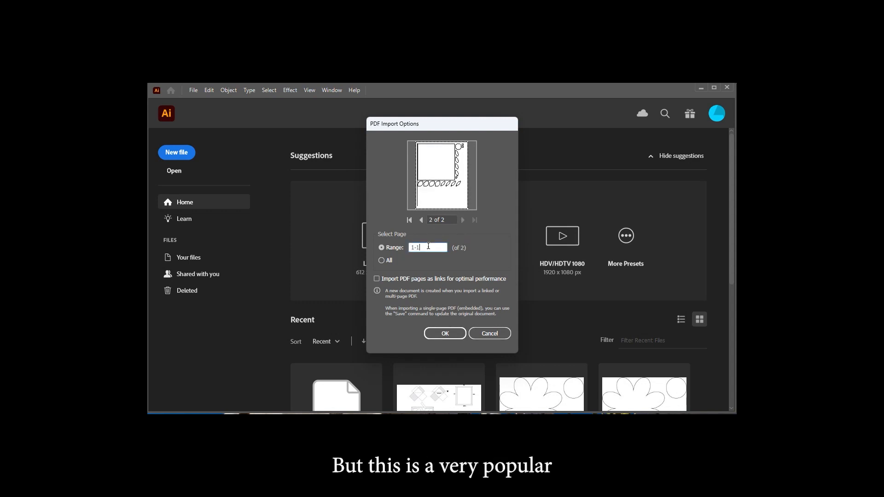
pyautogui.moveTo(403, 241); pyautogui.dragTo(389, 238)
pyautogui.write('2')
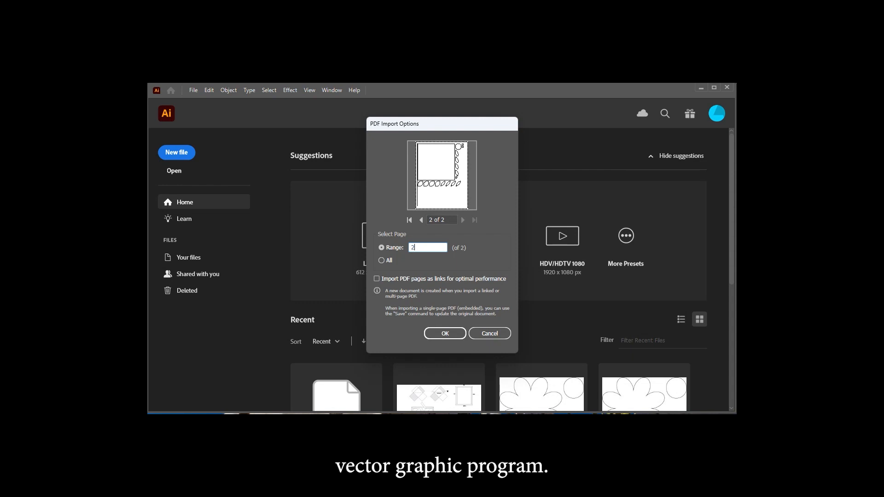
pyautogui.click(444, 336)
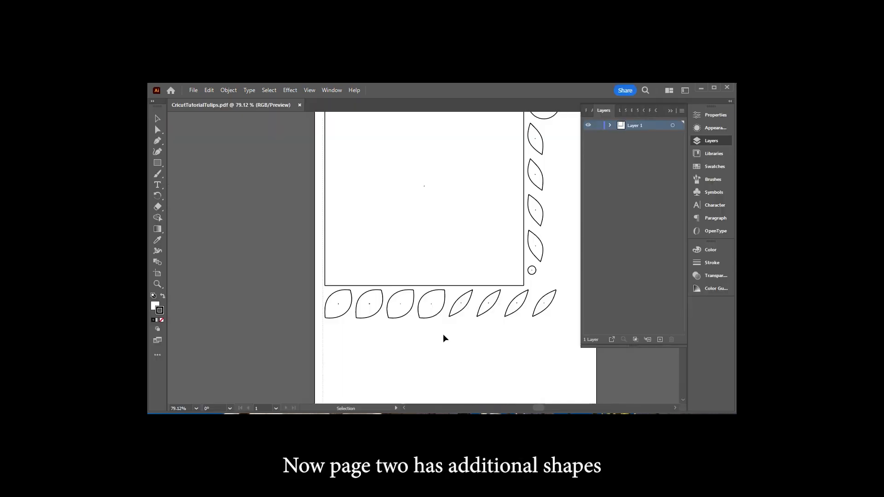
# Collapse the floating Layers panel and delete the tiny text label in the middle of the large square.
pyautogui.scroll(4, 444, 339)
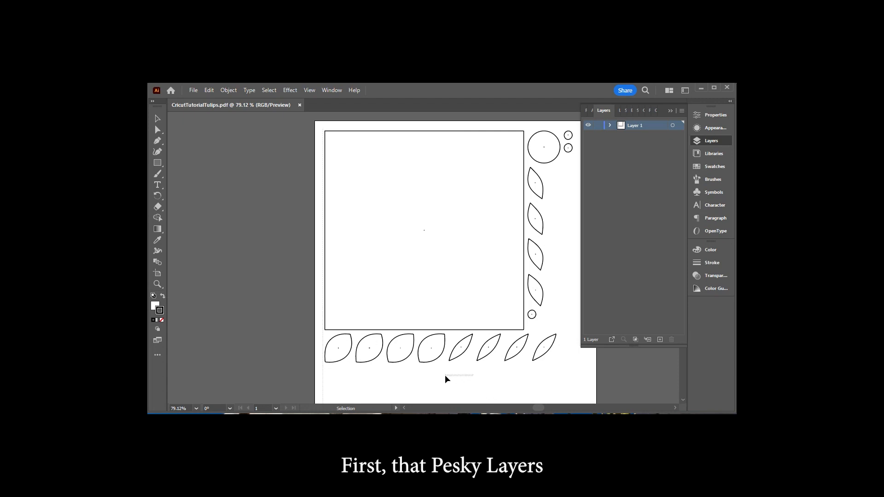
pyautogui.scroll(-1, 375, 335)
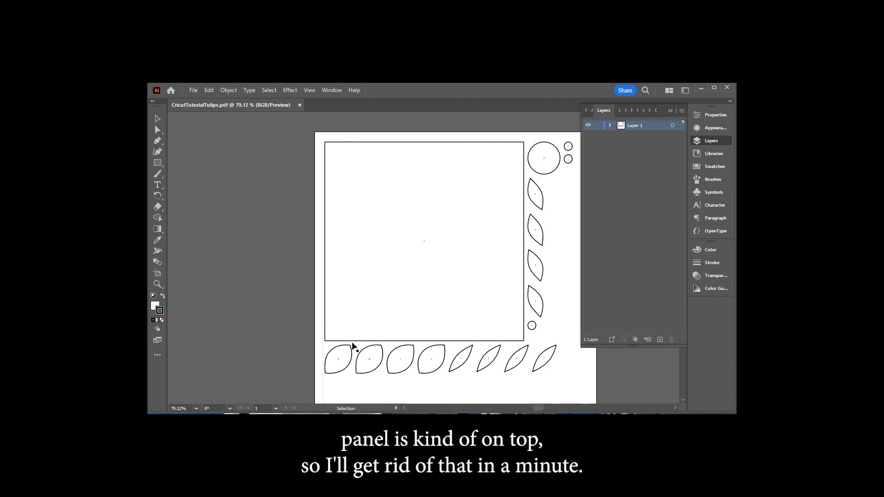
pyautogui.click(196, 409)
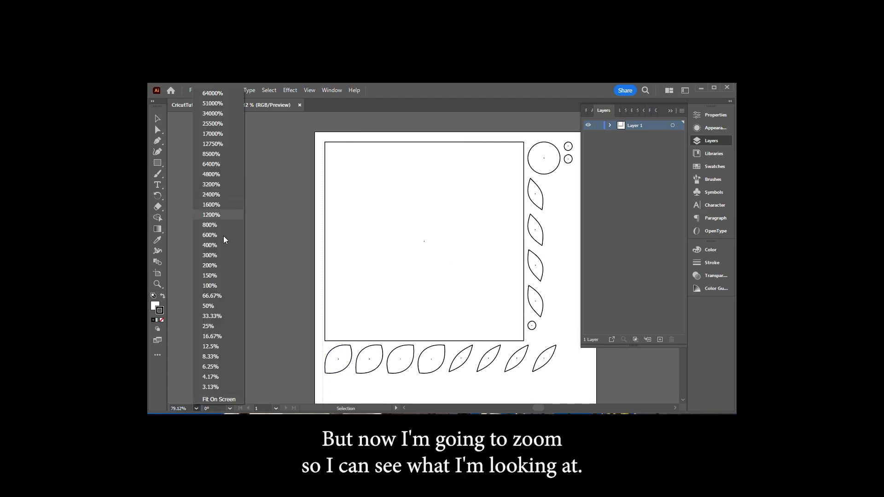
pyautogui.click(209, 275)
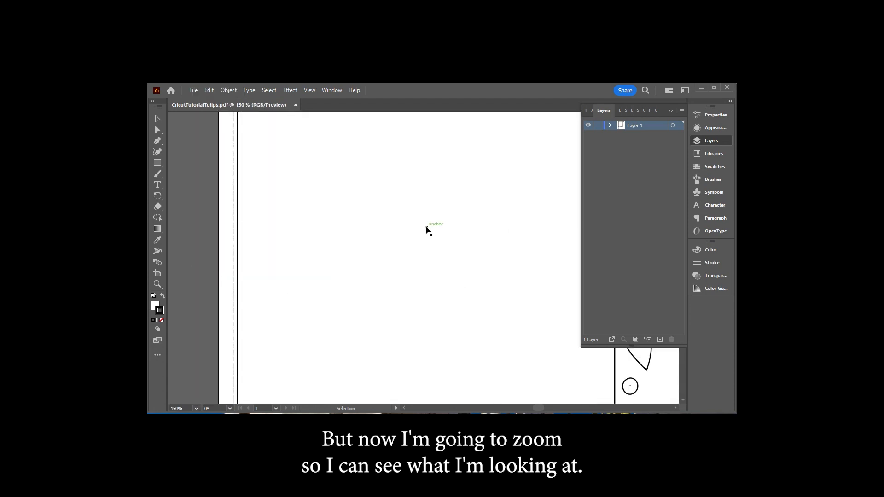
pyautogui.click(426, 227)
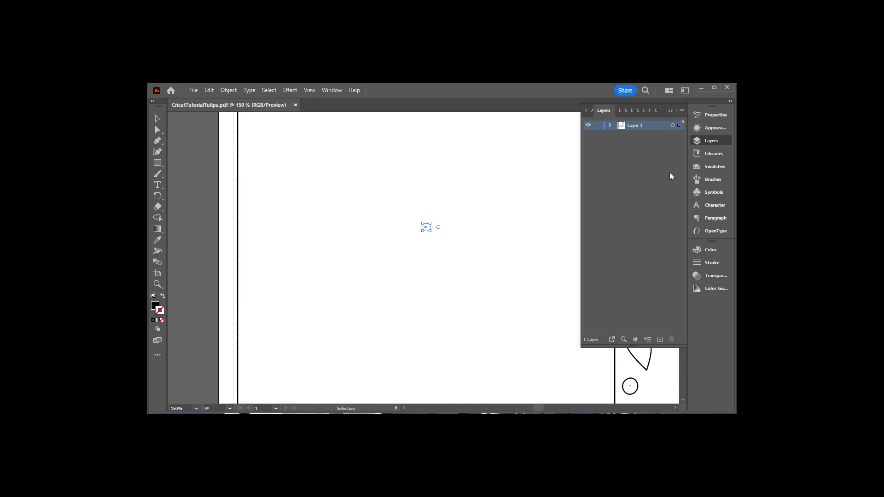
pyautogui.click(672, 112)
pyautogui.scroll(4, 582, 200)
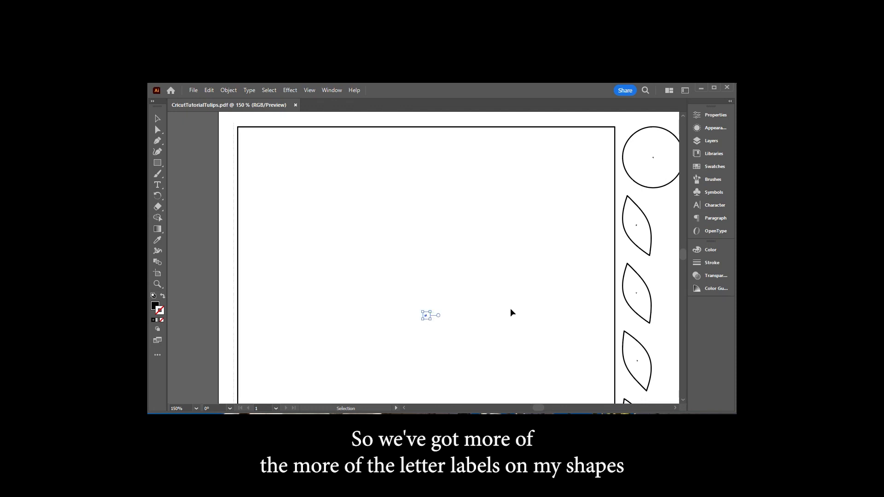
# Delete the text labels inside the large circle and the first two leaves below it.
pyautogui.moveTo(630, 228); pyautogui.dragTo(652, 160)
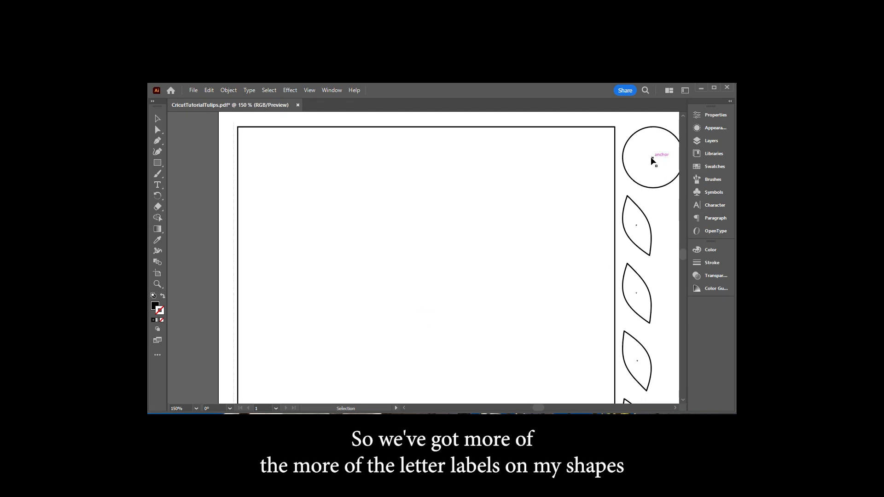
pyautogui.click(637, 225)
pyautogui.press('Delete')
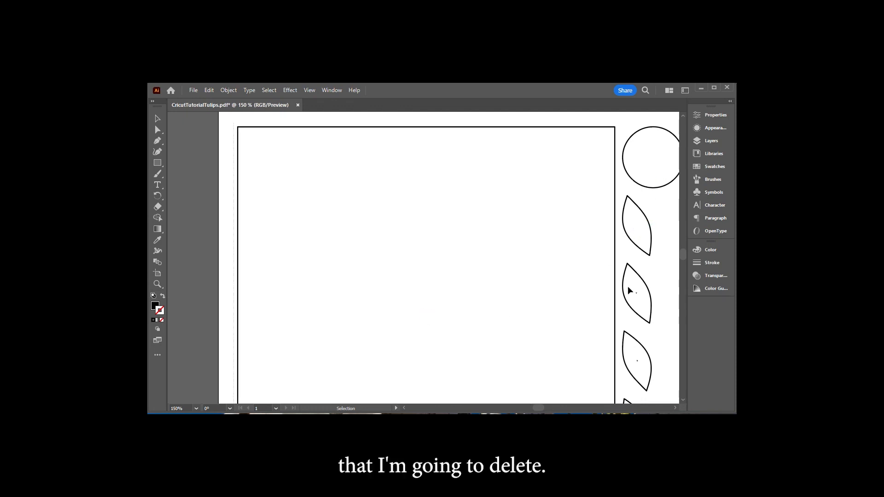
pyautogui.click(637, 293)
pyautogui.press('Delete')
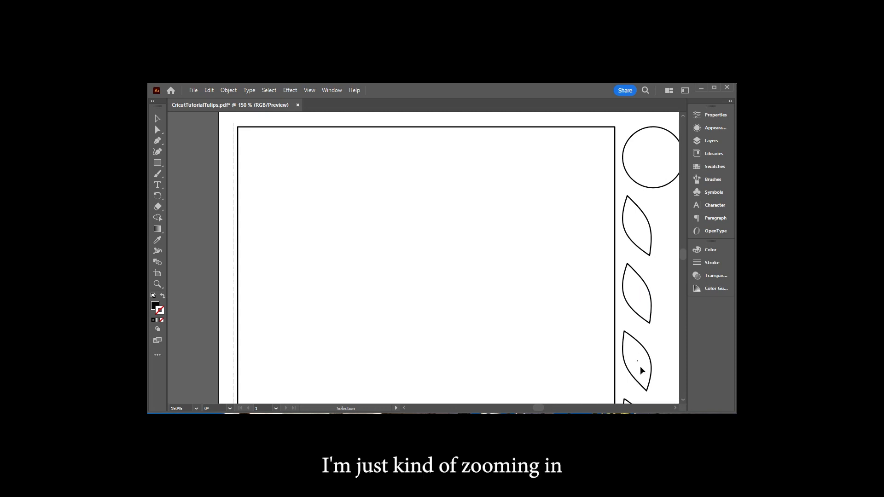
# Delete the text labels inside the lower leaves and the small circle beneath them, in the column beside the large square.
pyautogui.scroll(-5, 638, 363)
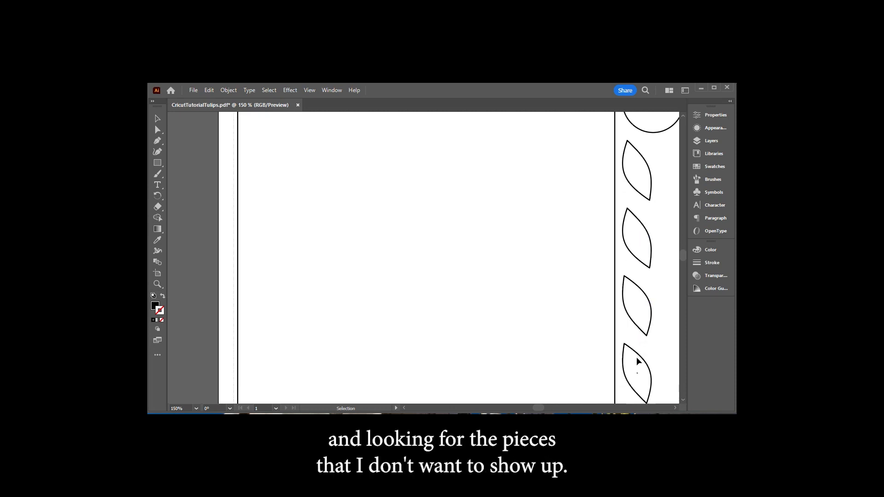
pyautogui.click(637, 240)
pyautogui.press('Delete')
pyautogui.click(631, 288)
pyautogui.press('Delete')
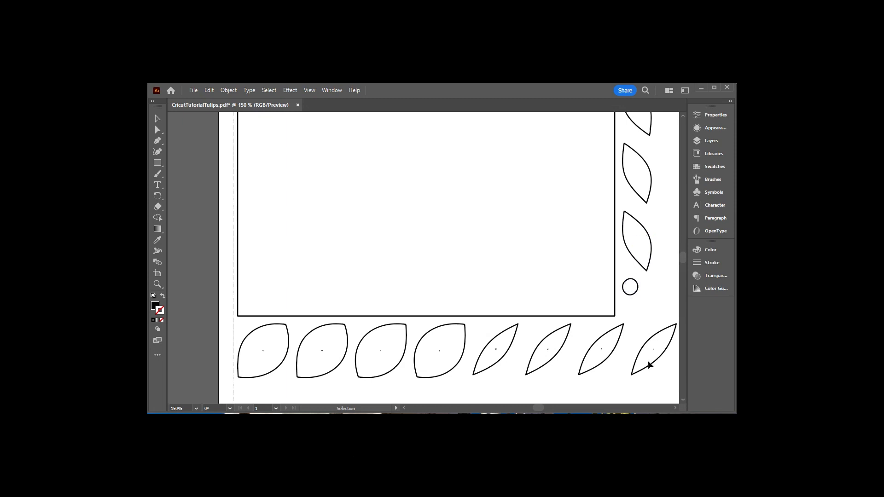
# Delete the text labels inside the four narrow leaves of the row below the large square.
pyautogui.click(654, 350)
pyautogui.press('Delete')
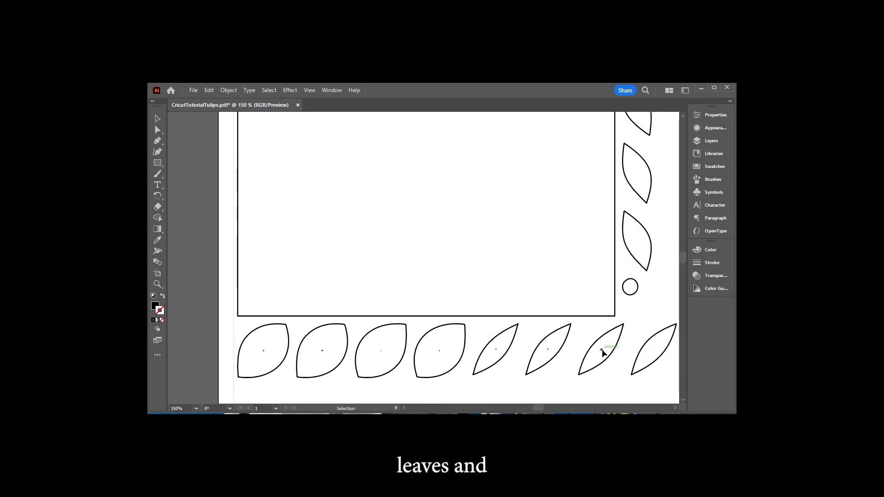
pyautogui.click(601, 351)
pyautogui.press('Delete')
pyautogui.click(548, 349)
pyautogui.press('Delete')
pyautogui.click(496, 350)
pyautogui.press('Delete')
# Delete the text labels inside the four wide leaves of the row below the large square.
pyautogui.click(440, 351)
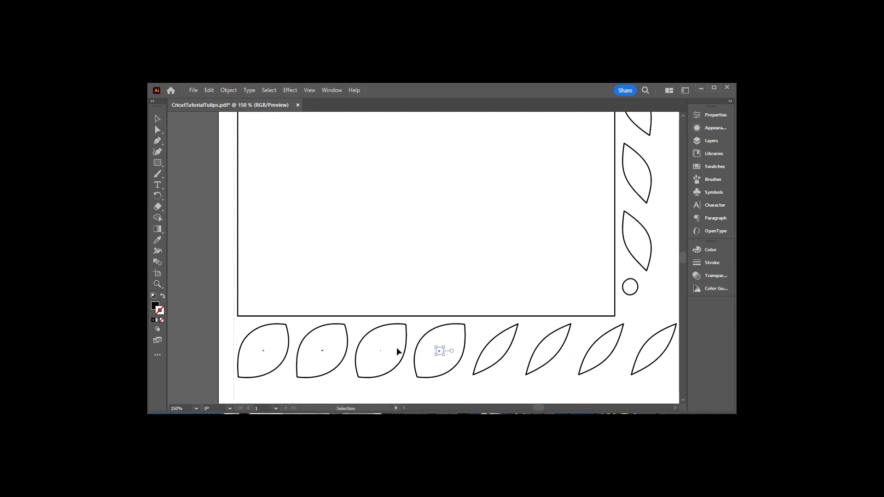
pyautogui.press('Delete')
pyautogui.click(380, 352)
pyautogui.press('Delete')
pyautogui.click(322, 351)
pyautogui.press('Delete')
pyautogui.click(264, 353)
pyautogui.press('Delete')
# Delete the thin vertical artifact line near the page's left edge and the large background square outline.
pyautogui.click(234, 343)
pyautogui.press('Delete')
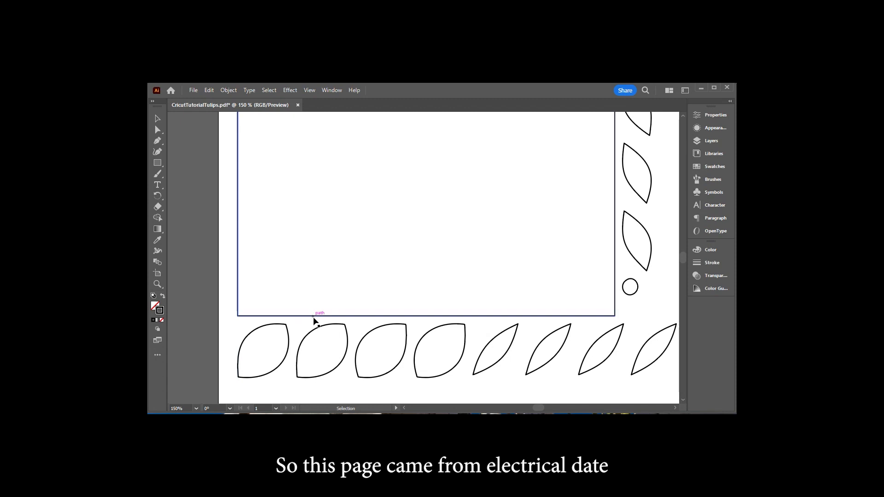
pyautogui.click(315, 317)
pyautogui.scroll(4, 337, 304)
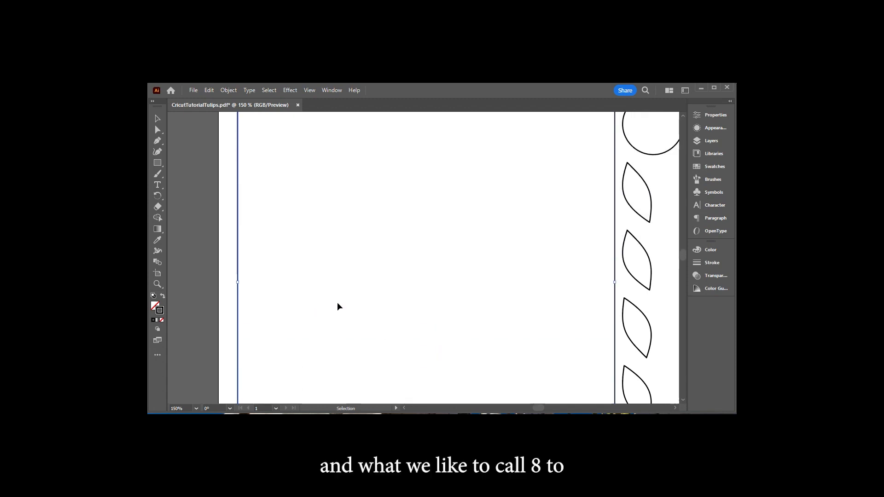
pyautogui.scroll(-3, 338, 306)
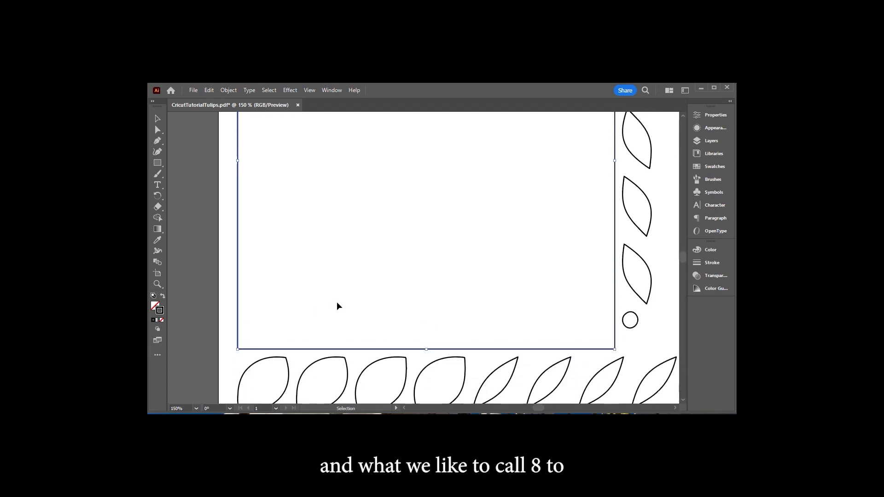
pyautogui.press('Delete')
pyautogui.scroll(-3, 460, 348)
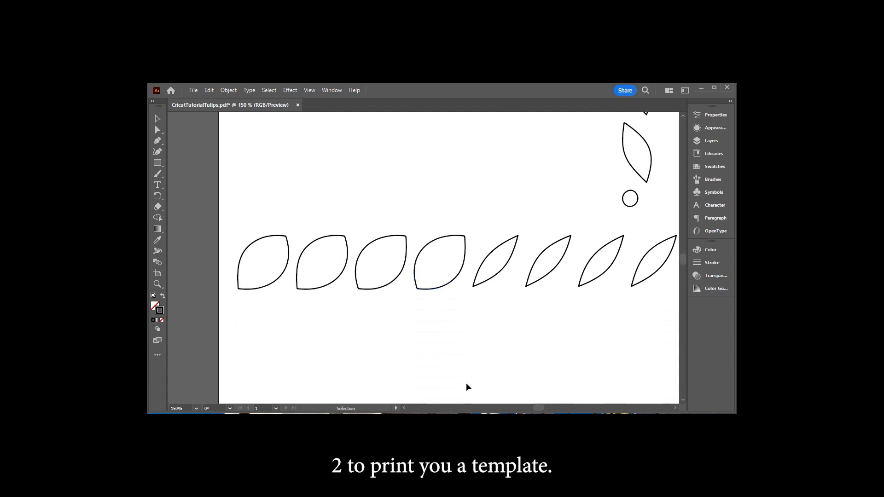
pyautogui.scroll(4, 604, 243)
pyautogui.scroll(8, 604, 242)
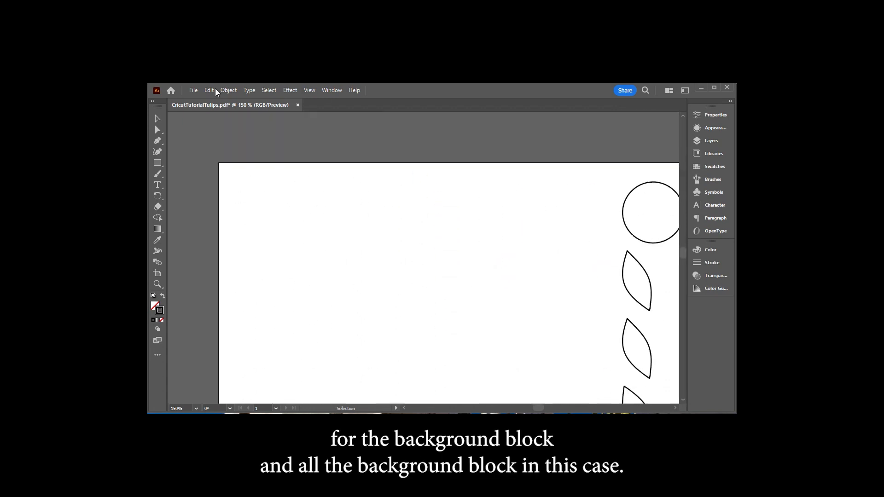
# Save the cleaned page on the computer as an SVG file named TulipsPage2.svg, keeping the default SVG options.
pyautogui.click(193, 91)
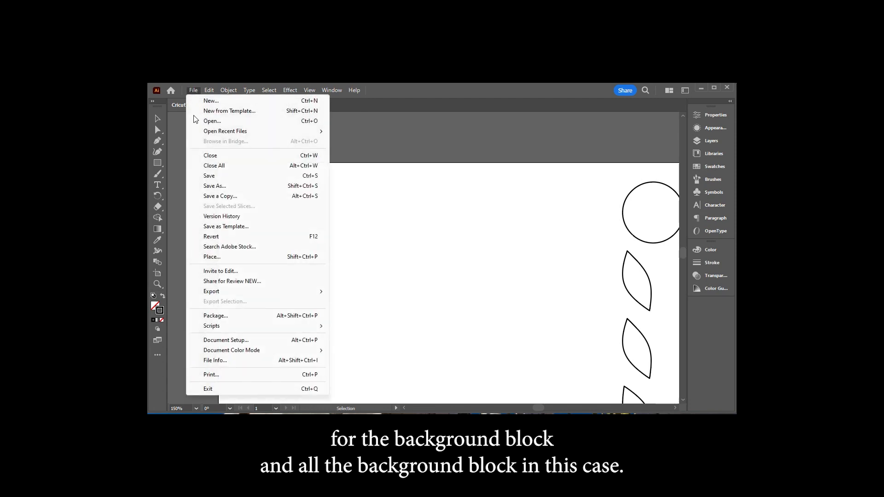
pyautogui.click(217, 186)
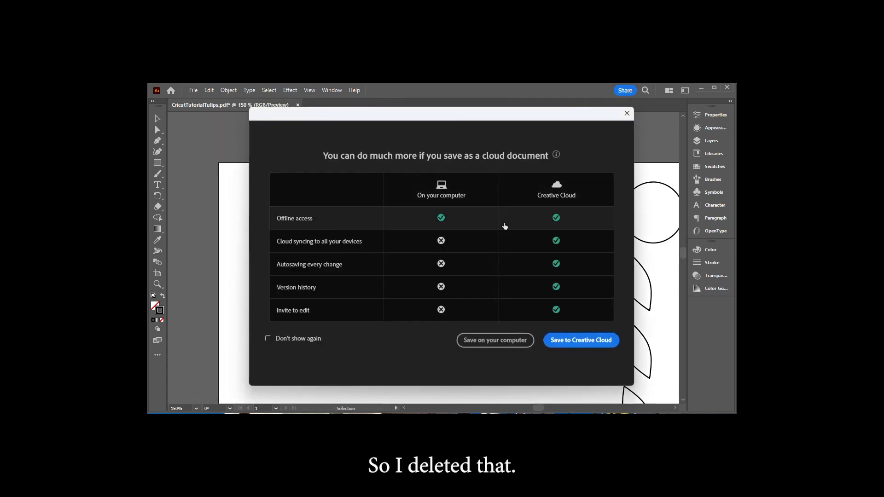
pyautogui.click(489, 343)
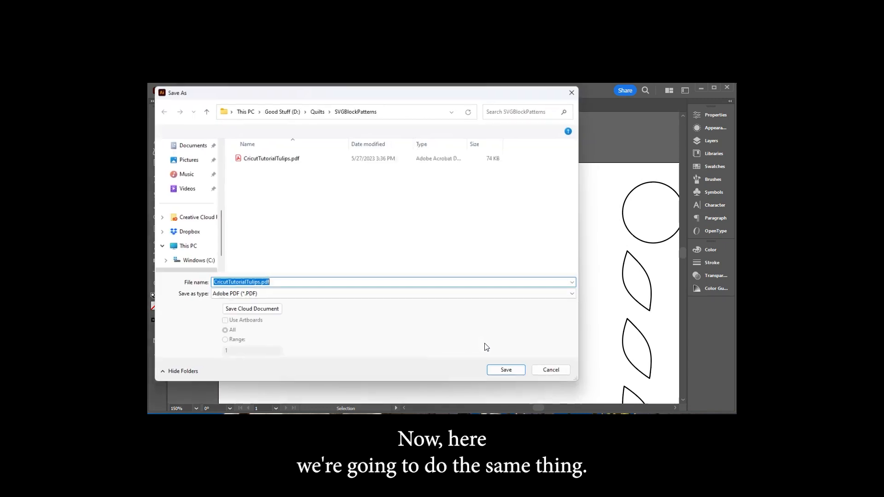
pyautogui.click(251, 293)
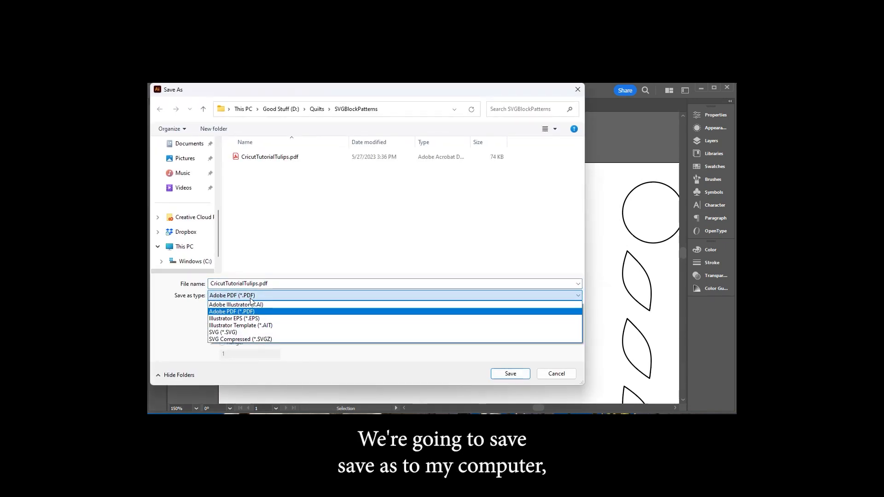
pyautogui.click(276, 332)
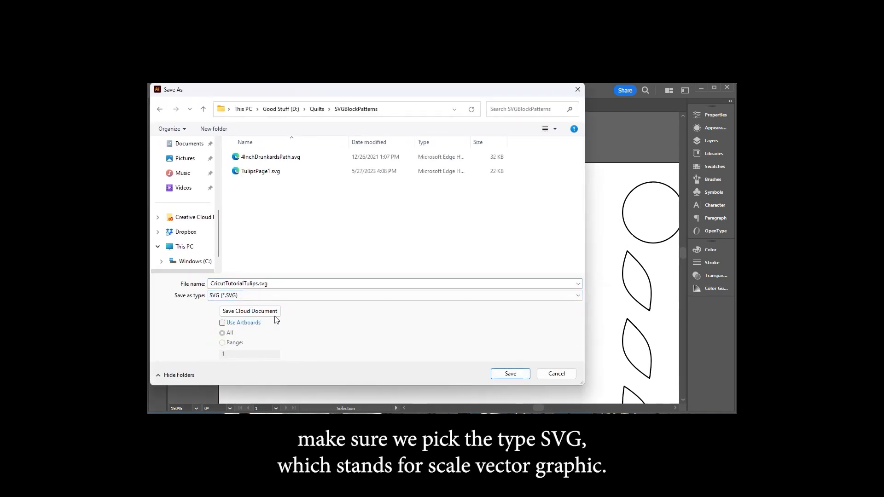
pyautogui.tripleClick(292, 284)
pyautogui.press('BackSpace')
pyautogui.write('TulipsPage2.s')
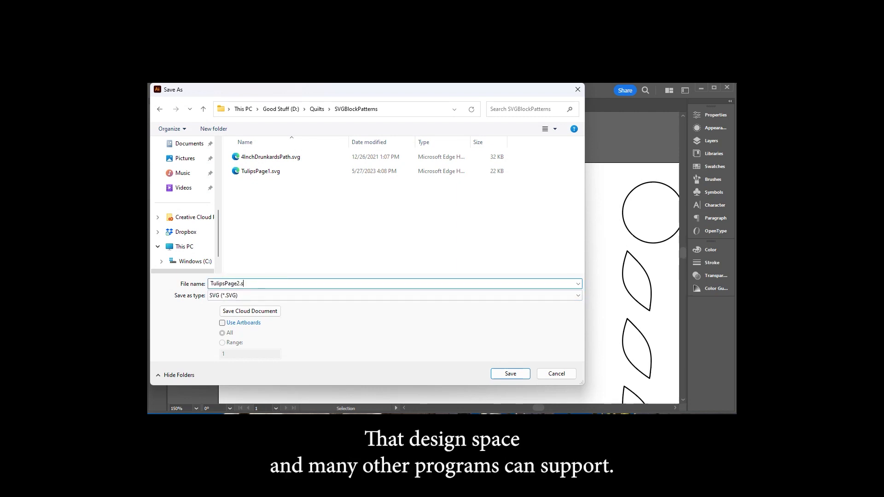
pyautogui.write('vg')
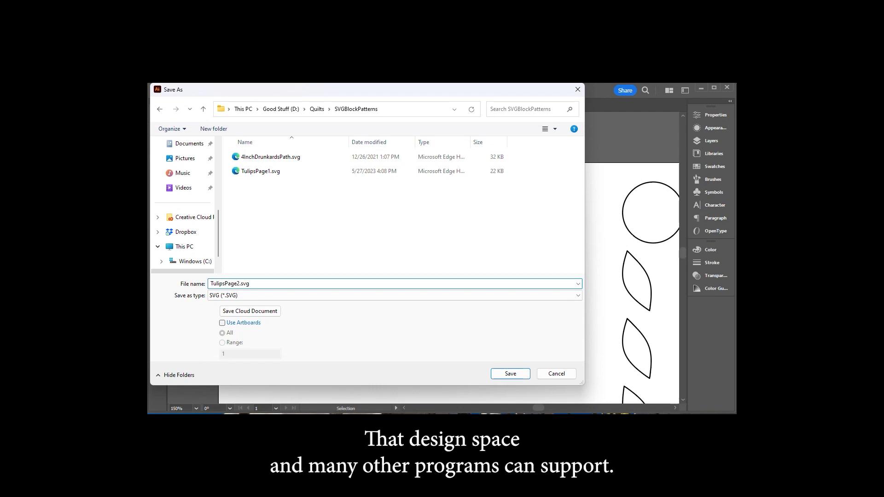
pyautogui.click(510, 374)
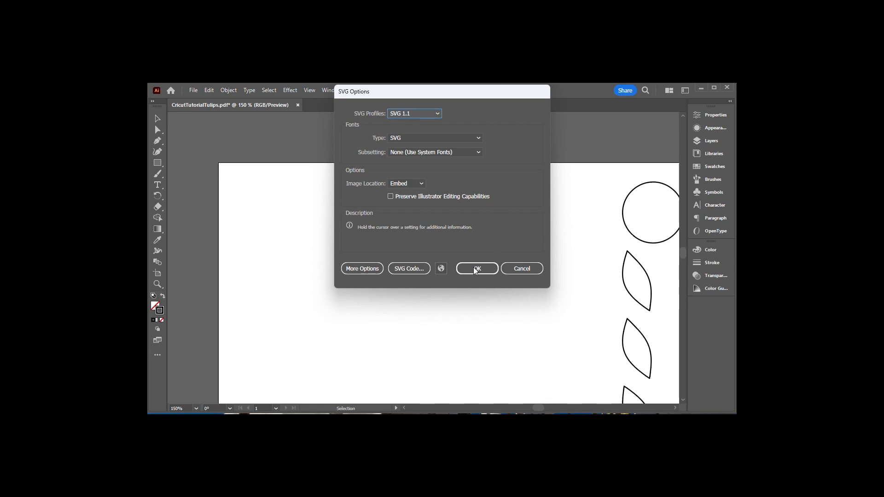
pyautogui.click(477, 269)
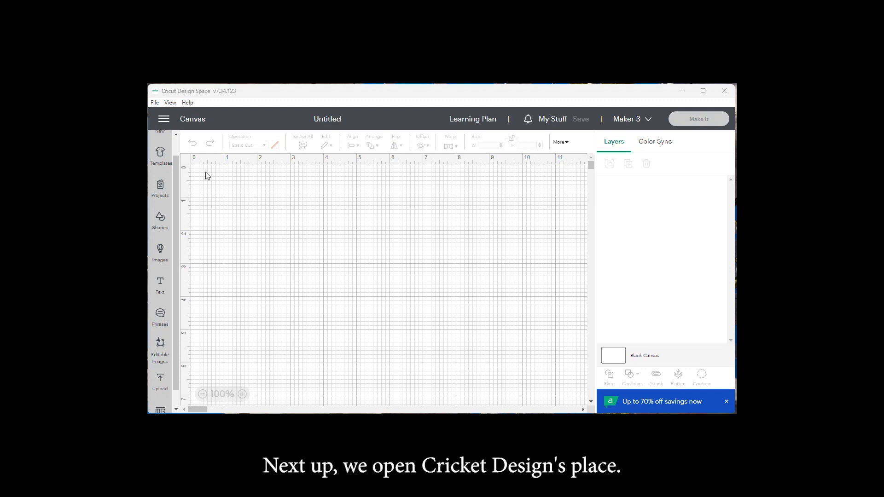
# Switch to Cricut Design Space, go to the Canvas view and start an image upload.
pyautogui.click(163, 121)
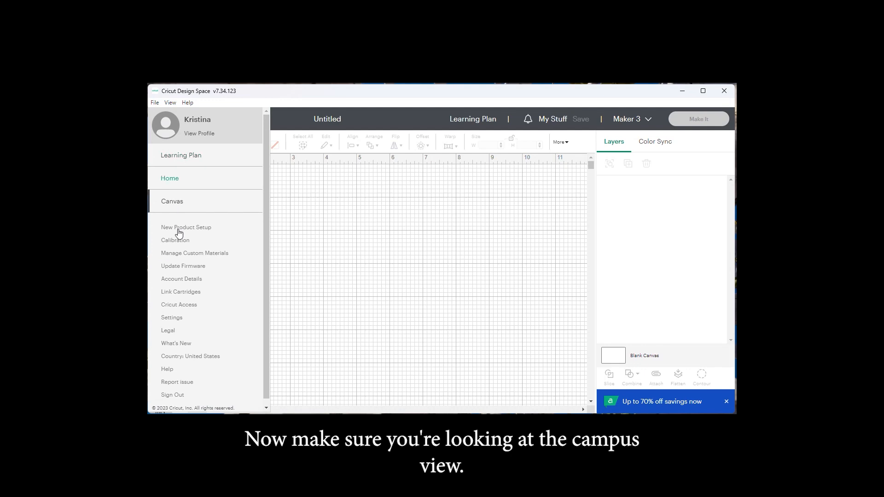
pyautogui.click(168, 206)
pyautogui.moveTo(178, 201); pyautogui.dragTo(176, 264)
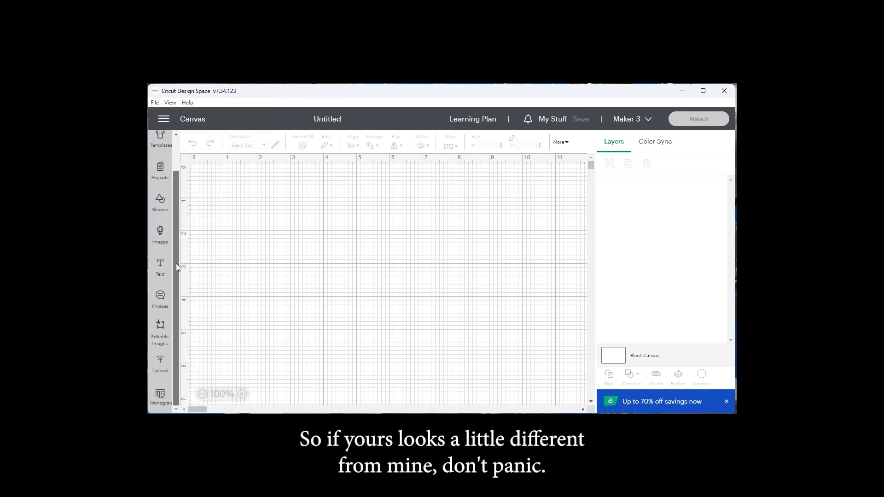
pyautogui.click(160, 373)
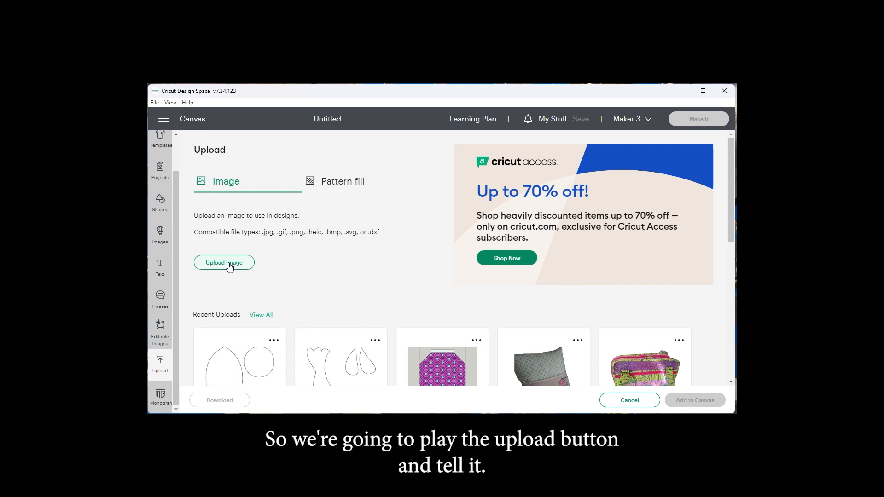
pyautogui.click(229, 267)
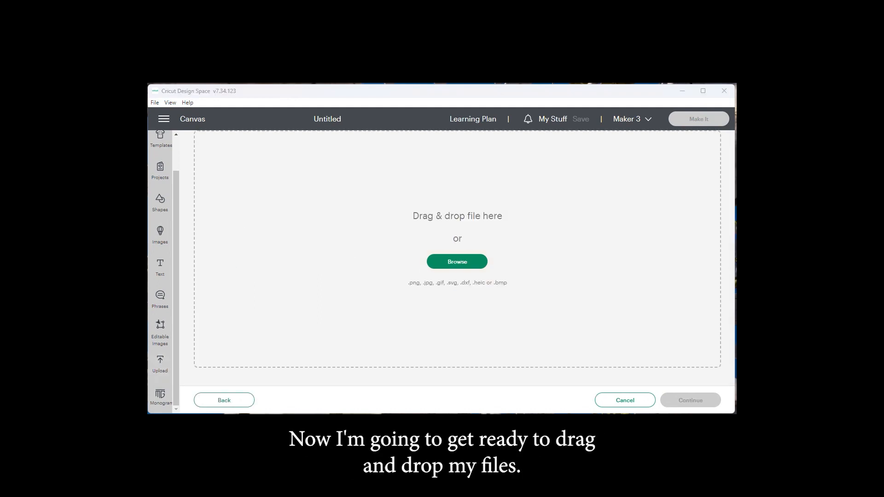
# Upload TulipsPage1.svg from the SVGBlockPatterns folder as a cut image, importing it despite unsupported text elements.
pyautogui.hotkey('alt', 'Tab')
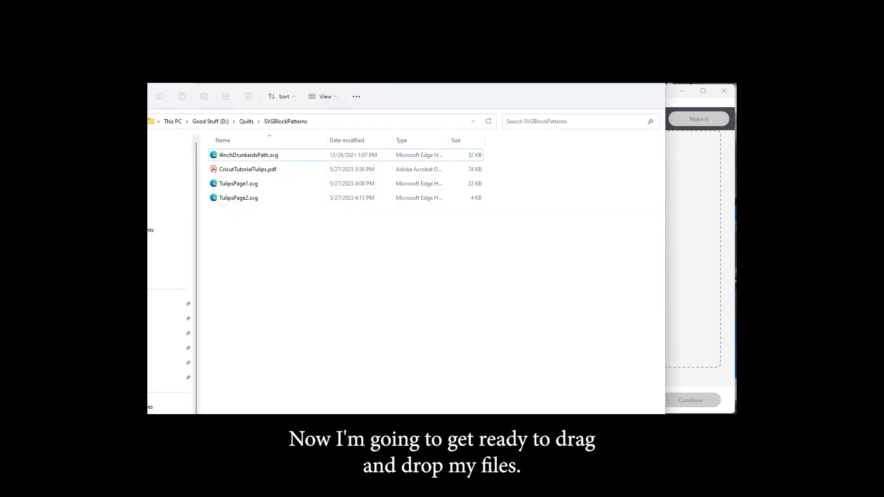
pyautogui.moveTo(80, 66); pyautogui.dragTo(216, 192)
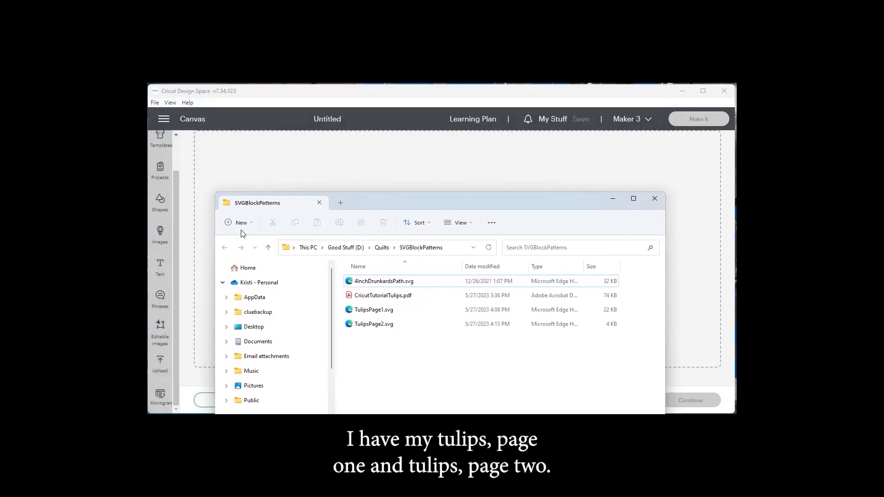
pyautogui.moveTo(372, 311); pyautogui.dragTo(341, 178)
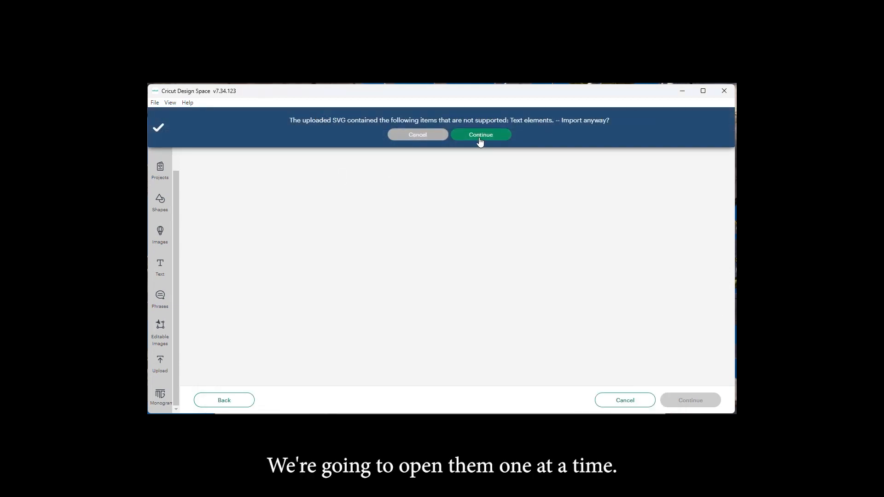
pyautogui.click(481, 137)
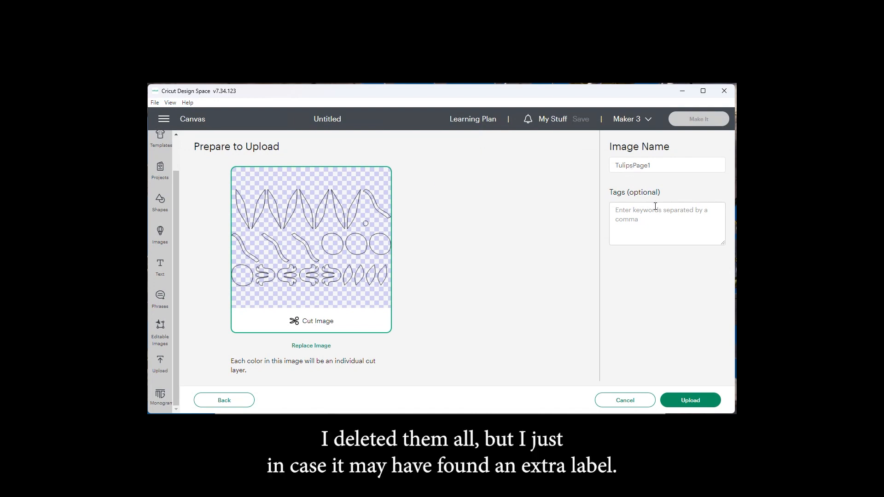
pyautogui.click(656, 220)
pyautogui.click(691, 400)
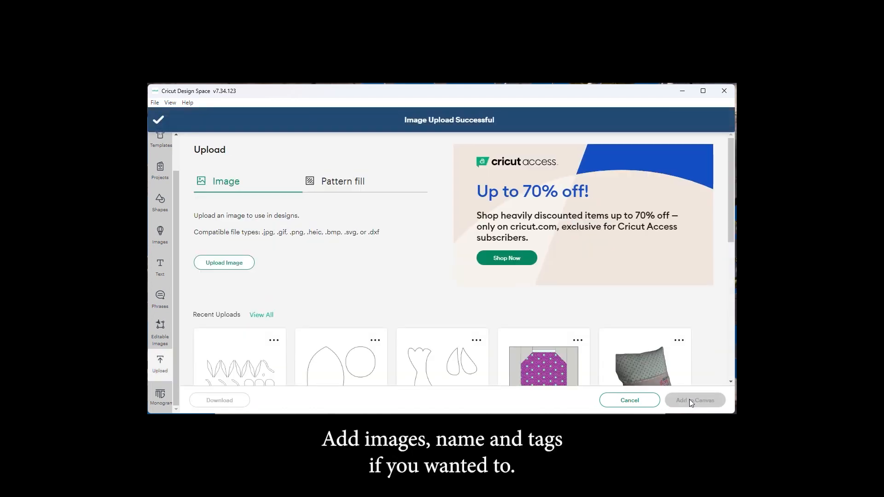
# Upload TulipsPage2.svg from the SVGBlockPatterns folder as a second cut image.
pyautogui.click(227, 261)
pyautogui.hotkey('alt', 'Tab')
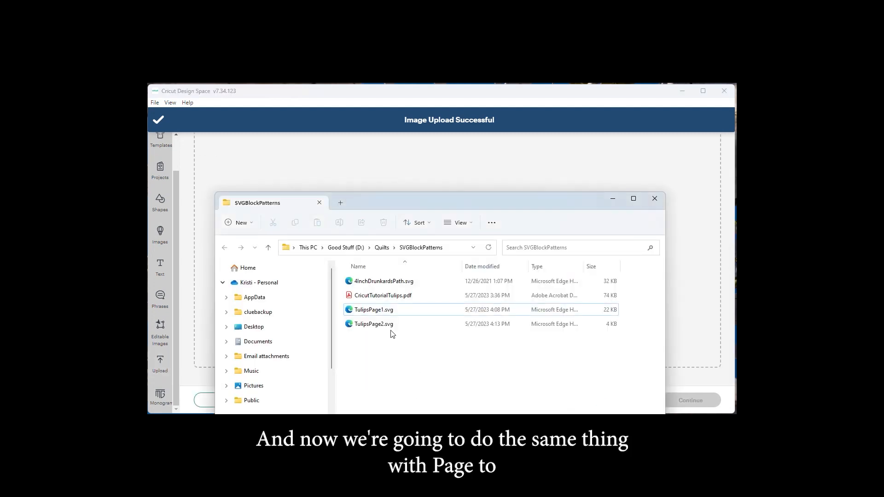
pyautogui.moveTo(375, 327); pyautogui.dragTo(391, 175)
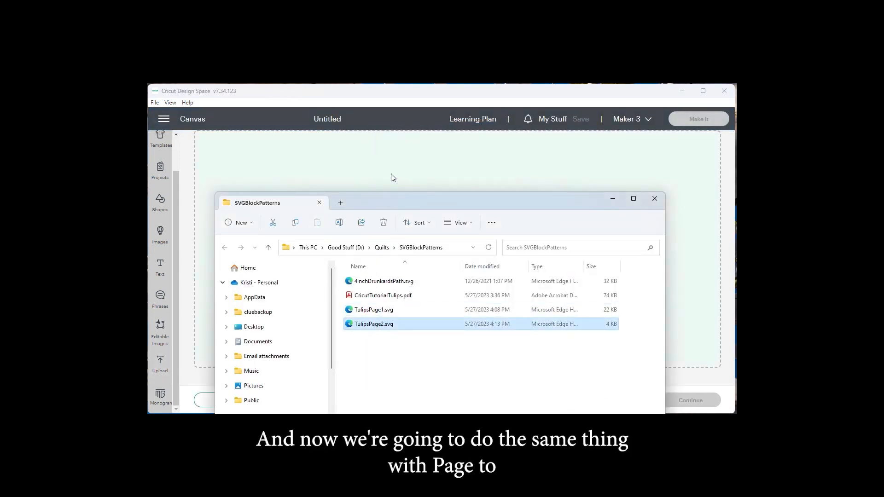
pyautogui.click(482, 135)
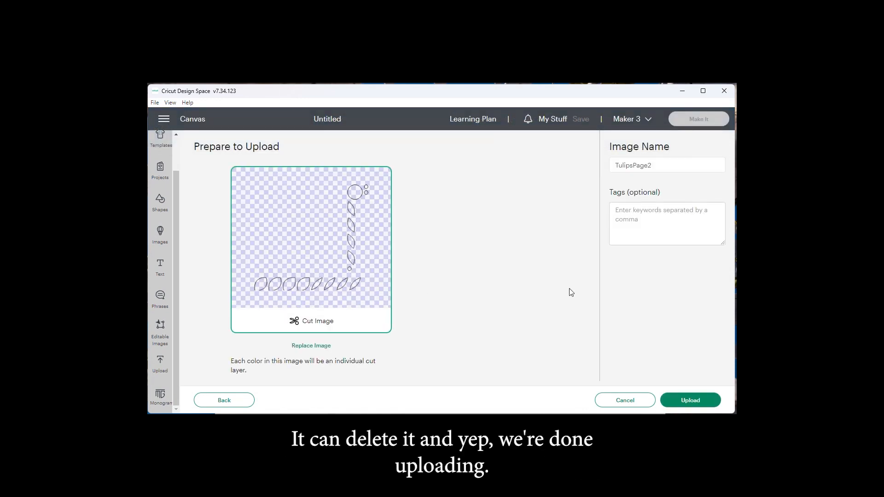
pyautogui.click(688, 403)
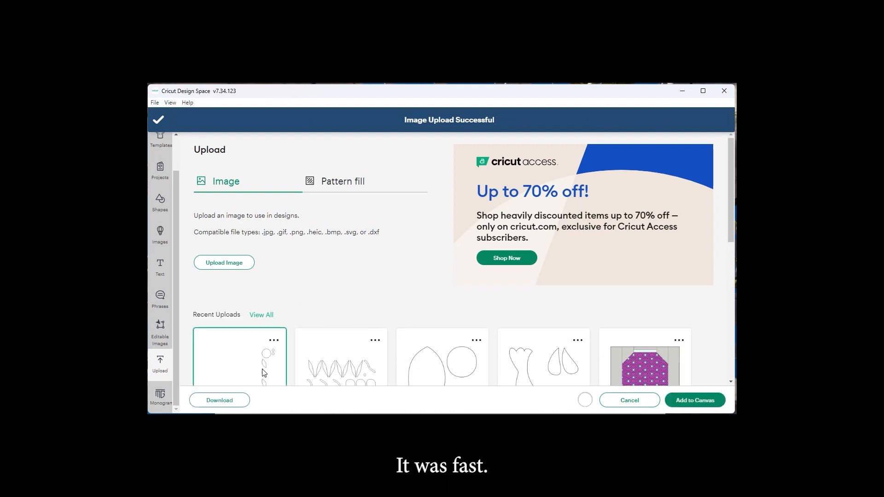
# Add both uploaded images, TulipsPage1 and TulipsPage2, to the canvas and deselect them.
pyautogui.click(326, 347)
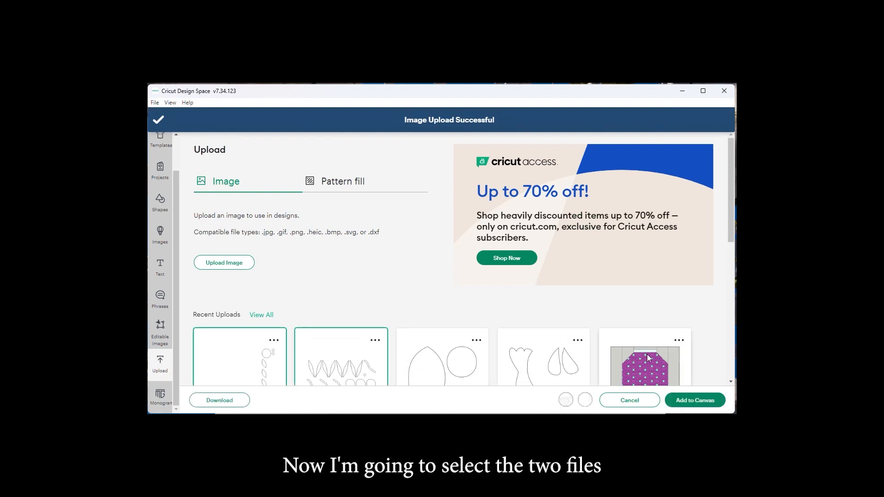
pyautogui.click(696, 402)
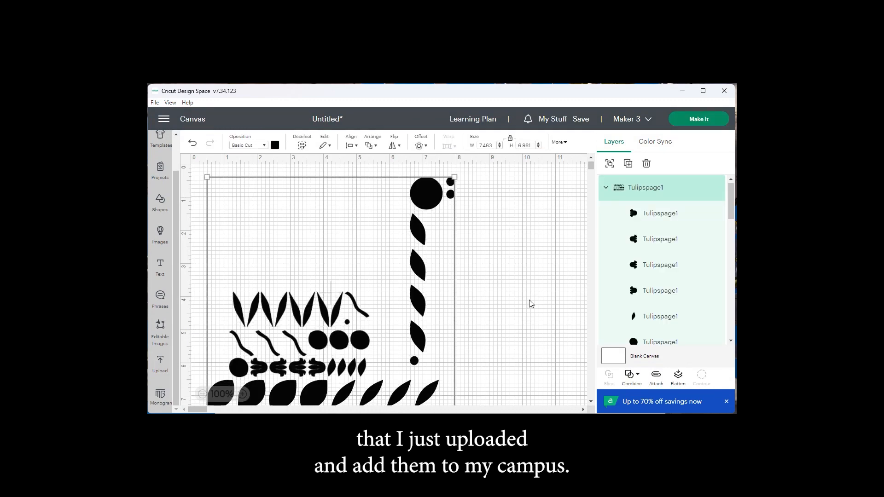
pyautogui.scroll(-5, 527, 304)
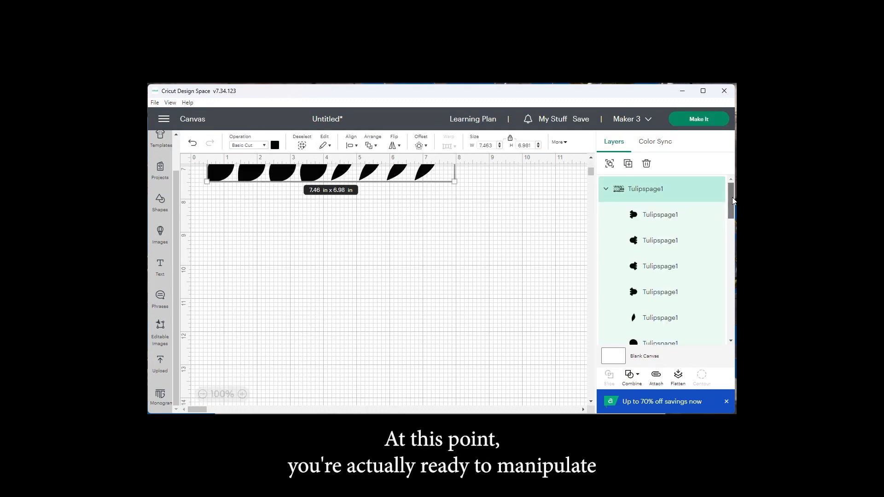
pyautogui.moveTo(594, 173); pyautogui.dragTo(590, 166)
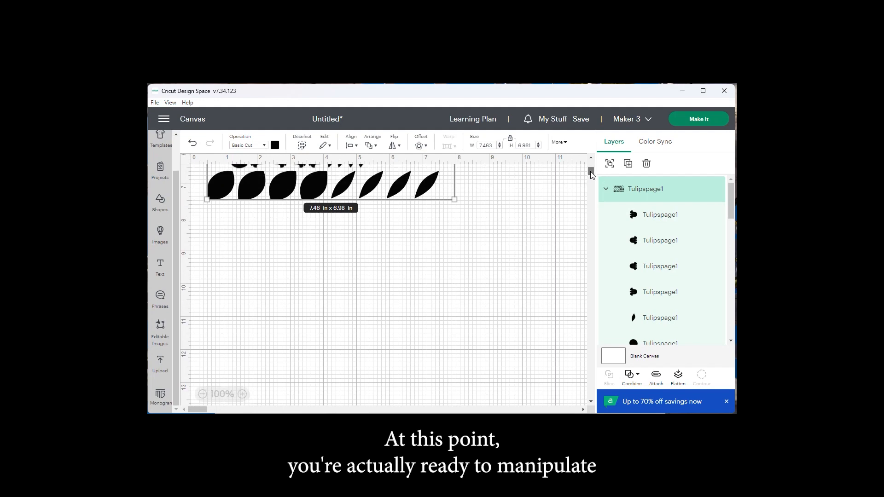
pyautogui.click(521, 261)
# Move the Tulipspage1 group up near the canvas origin and shift the Tulipspage2 group about 0.9 in to the right.
pyautogui.scroll(5, 522, 261)
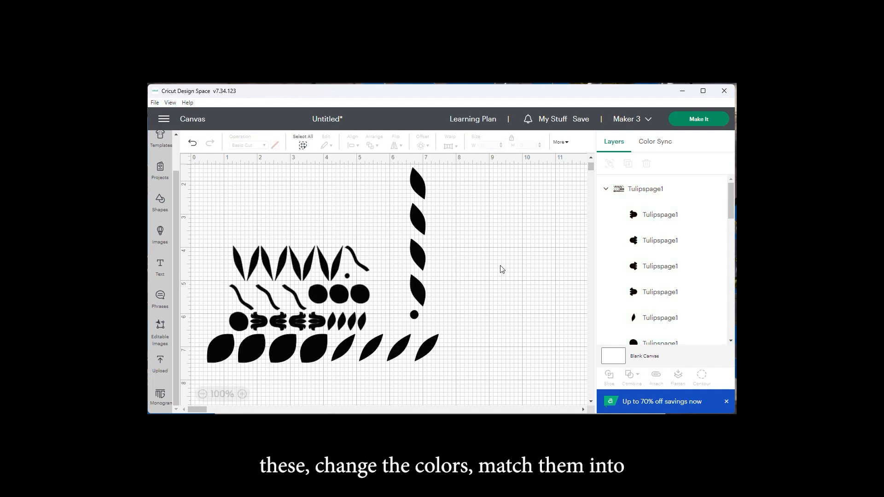
pyautogui.moveTo(272, 324); pyautogui.dragTo(242, 217)
pyautogui.click(420, 238)
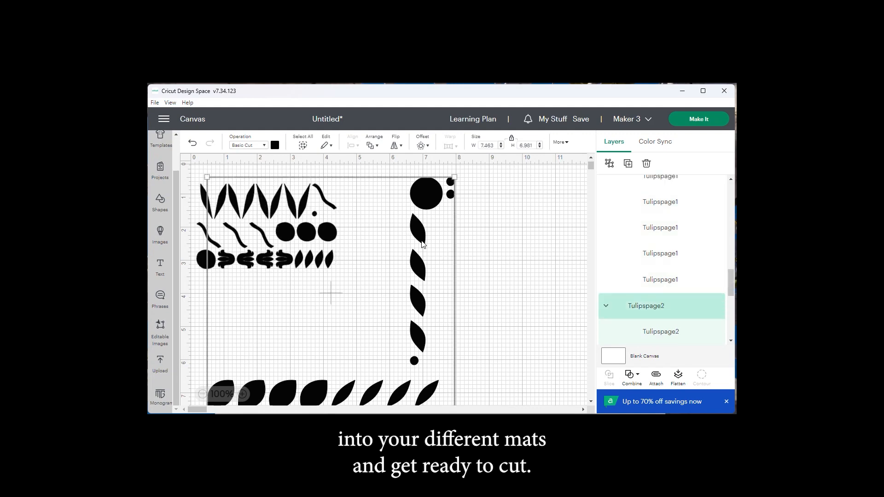
pyautogui.moveTo(421, 373); pyautogui.dragTo(450, 372)
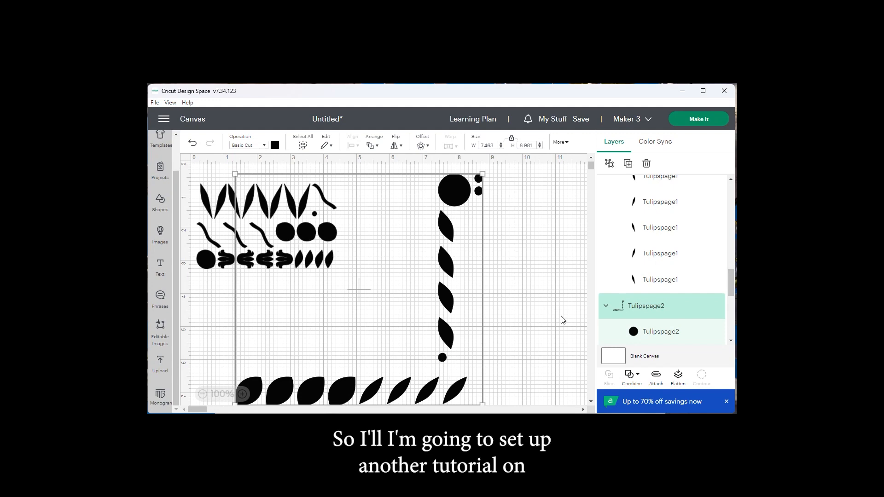
pyautogui.click(562, 270)
# Select the four tulip flower pieces in the Tulipspage1 group and recolor them light pink.
pyautogui.click(332, 235)
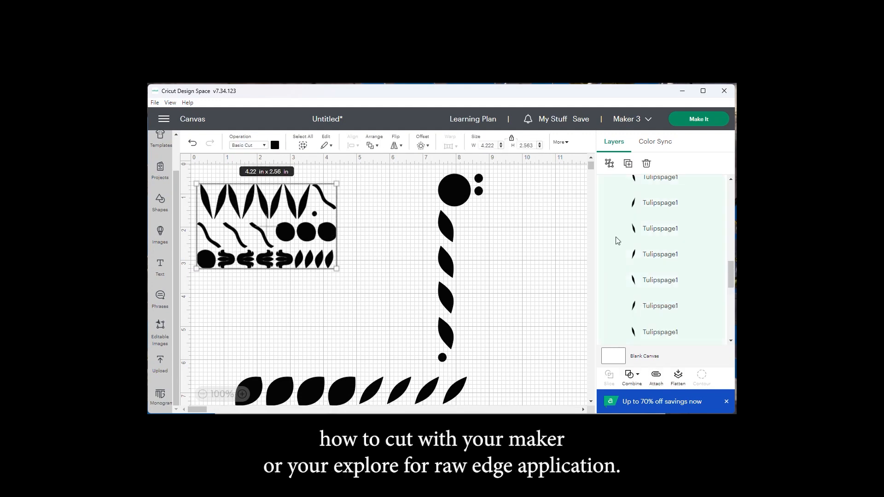
pyautogui.moveTo(732, 282); pyautogui.dragTo(734, 193)
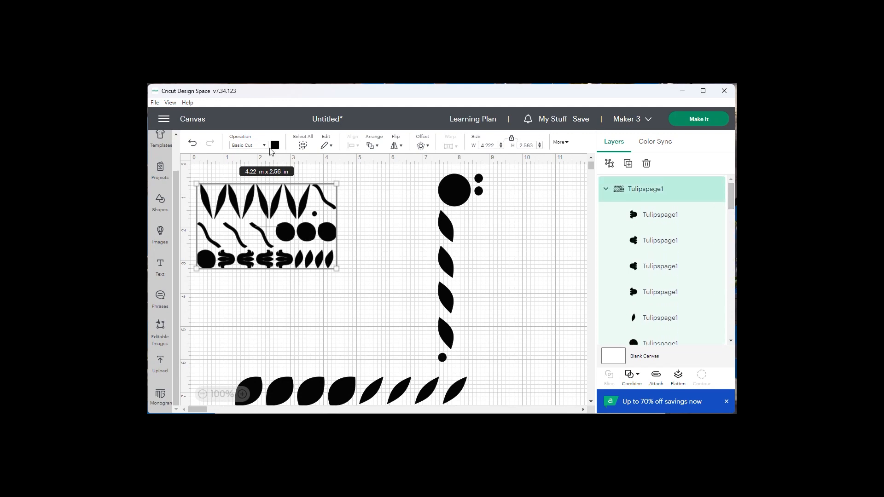
pyautogui.click(656, 220)
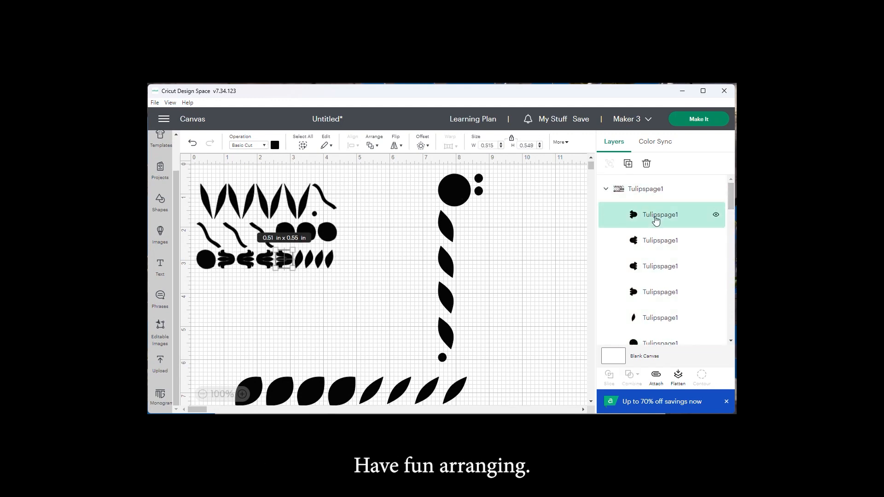
pyautogui.keyDown('shift'); pyautogui.click(654, 241); pyautogui.keyUp('shift')
pyautogui.keyDown('shift'); pyautogui.click(653, 268); pyautogui.keyUp('shift')
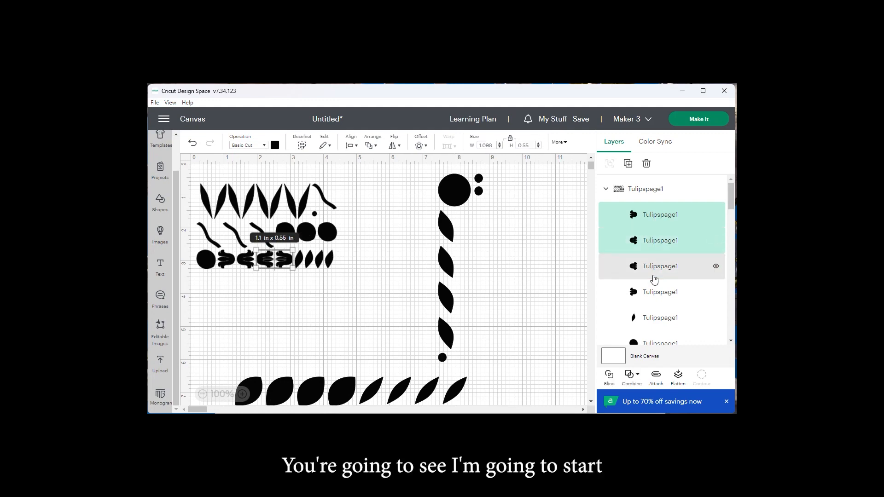
pyautogui.keyDown('shift'); pyautogui.click(650, 294); pyautogui.keyUp('shift')
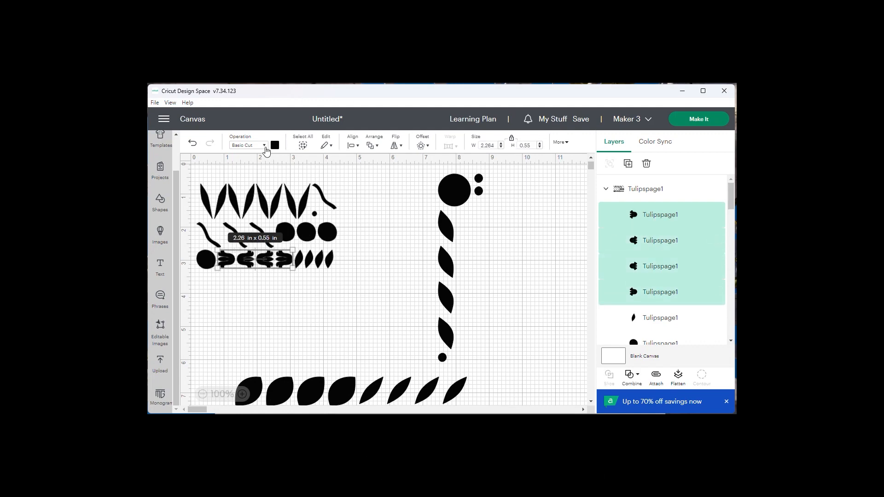
pyautogui.click(265, 148)
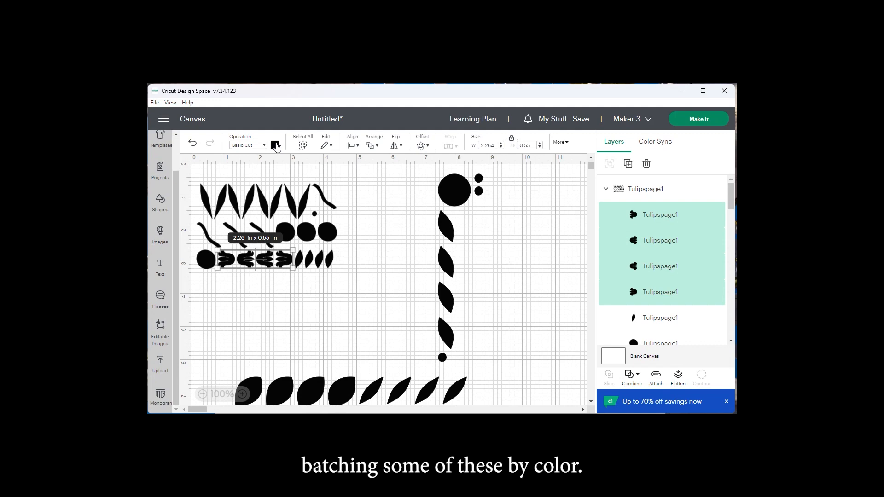
pyautogui.click(275, 145)
pyautogui.click(286, 197)
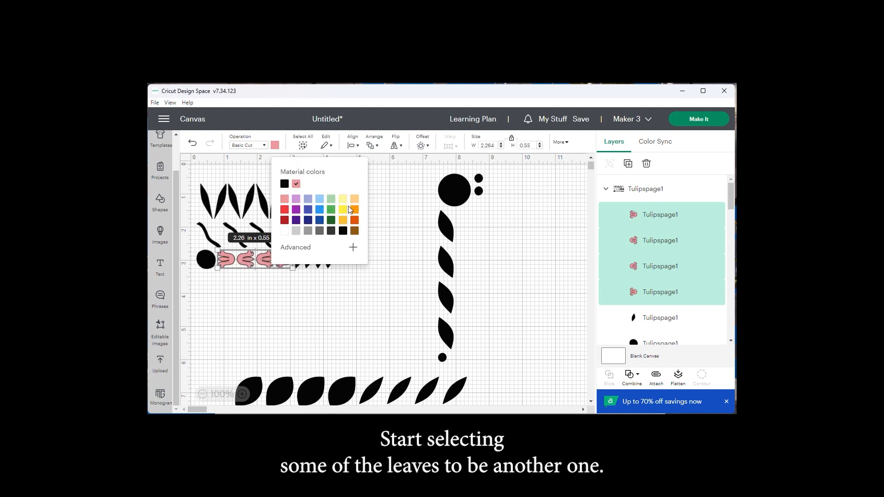
pyautogui.click(397, 231)
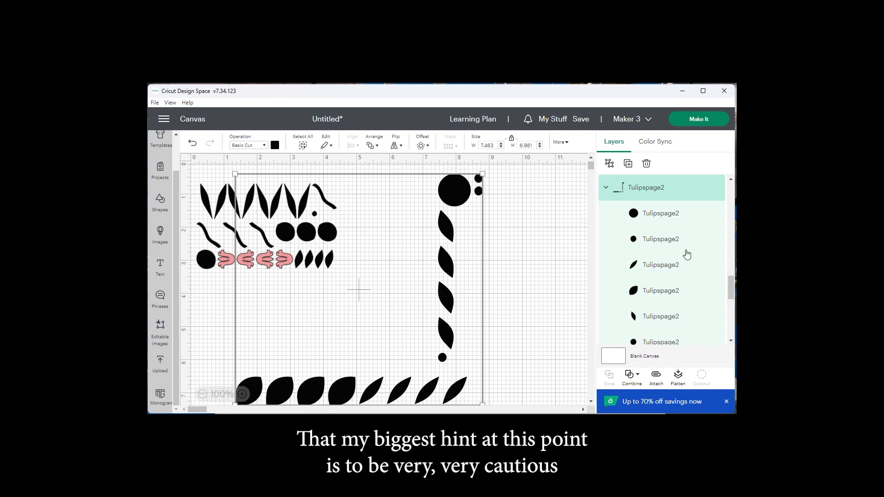
# Select Tulipspage2's four leaves in the vertical column, four narrow leaves and all but the second broad leaf, recolor them medium green and deselect.
pyautogui.moveTo(731, 286); pyautogui.dragTo(730, 289)
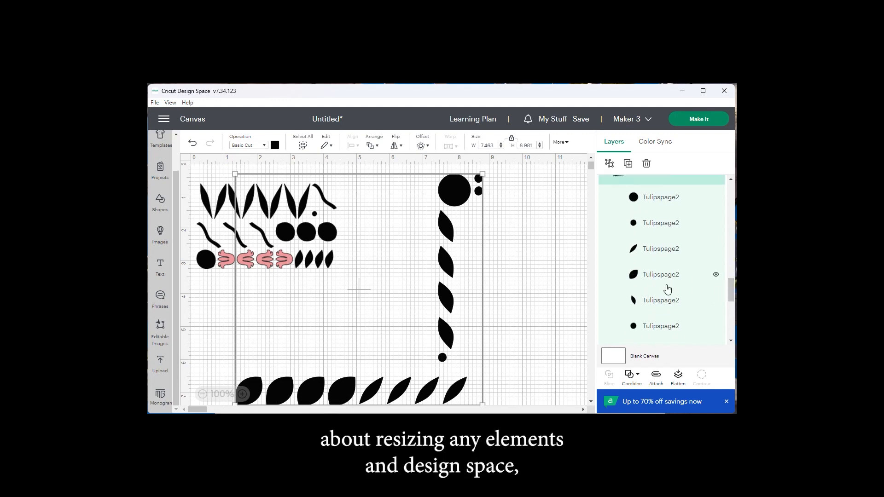
pyautogui.click(630, 276)
pyautogui.keyDown('shift'); pyautogui.click(636, 251); pyautogui.keyUp('shift')
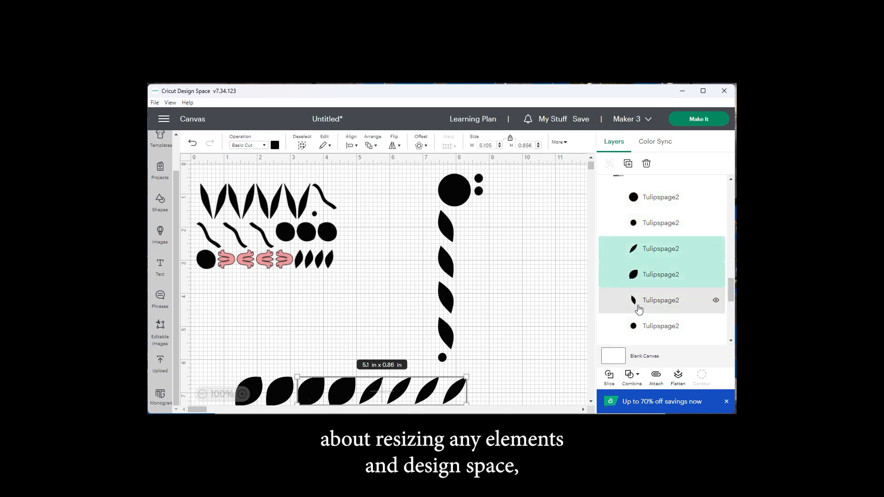
pyautogui.keyDown('shift'); pyautogui.click(638, 306); pyautogui.keyUp('shift')
pyautogui.moveTo(732, 298); pyautogui.dragTo(732, 310)
pyautogui.keyDown('shift'); pyautogui.click(644, 265); pyautogui.keyUp('shift')
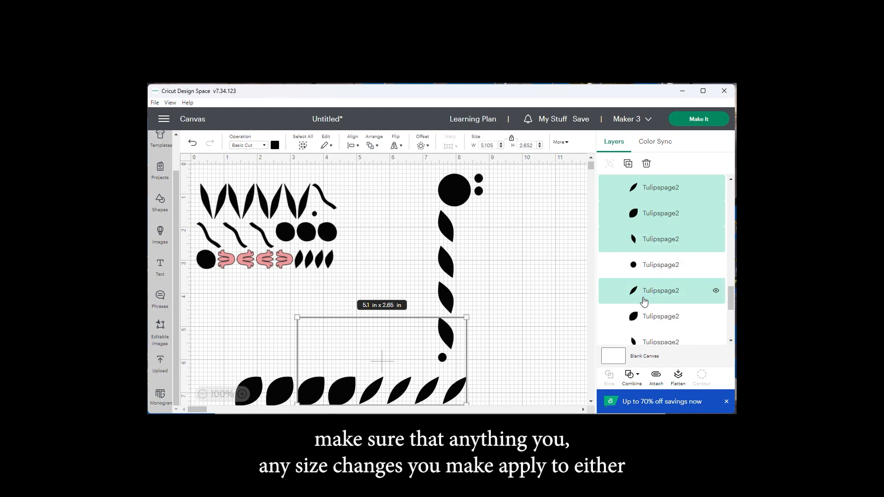
pyautogui.keyDown('shift'); pyautogui.click(647, 318); pyautogui.keyUp('shift')
pyautogui.moveTo(730, 304); pyautogui.dragTo(730, 320)
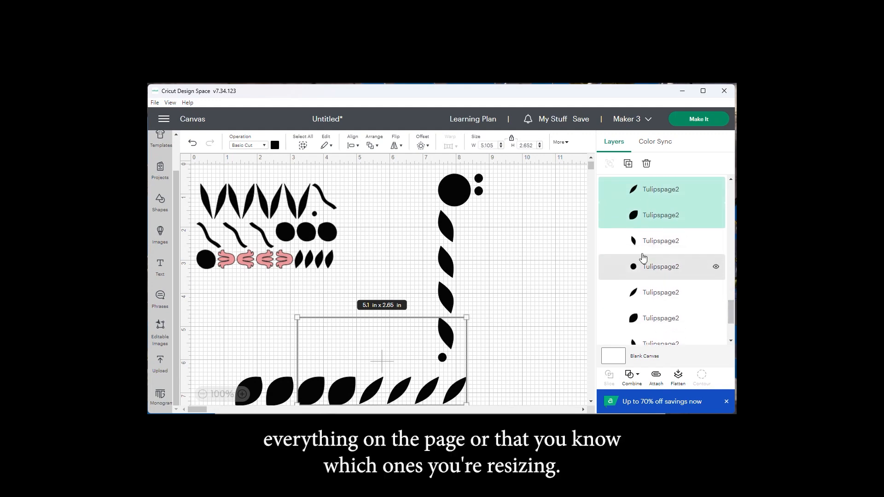
pyautogui.keyDown('shift'); pyautogui.click(637, 243); pyautogui.keyUp('shift')
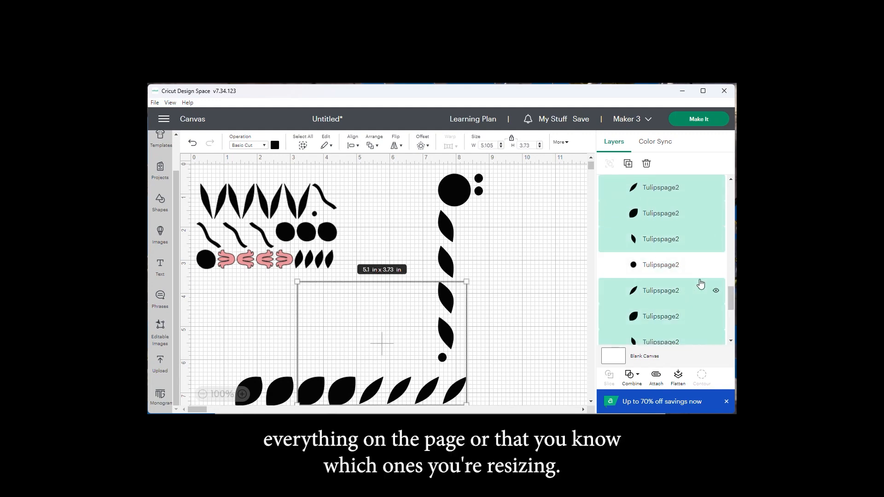
pyautogui.scroll(-3, 699, 299)
pyautogui.keyDown('shift'); pyautogui.click(647, 261); pyautogui.keyUp('shift')
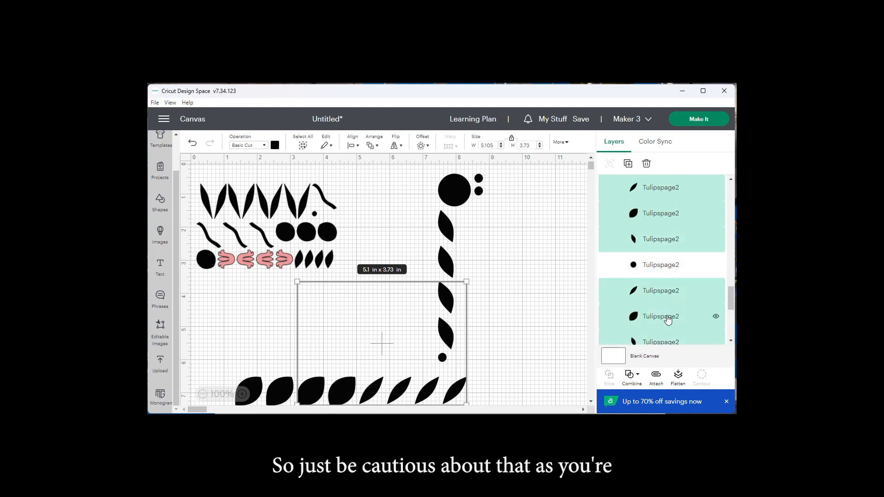
pyautogui.scroll(-3, 700, 318)
pyautogui.keyDown('shift'); pyautogui.click(646, 272); pyautogui.keyUp('shift')
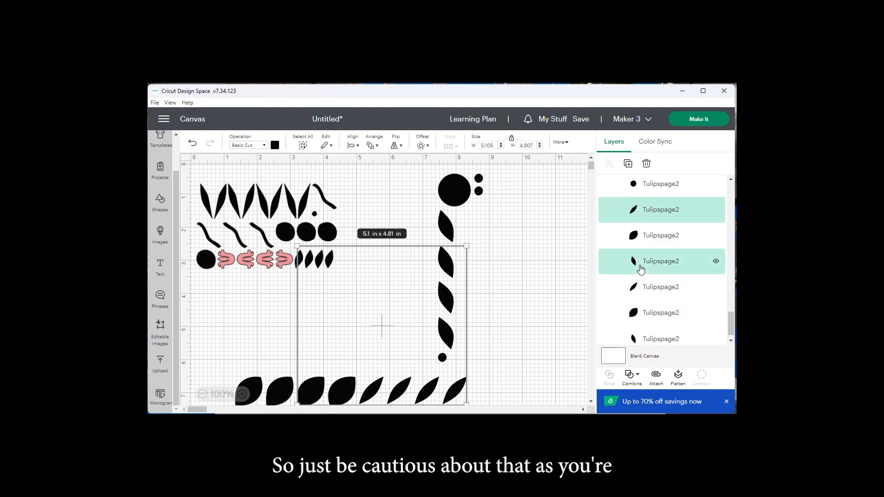
pyautogui.scroll(-3, 700, 299)
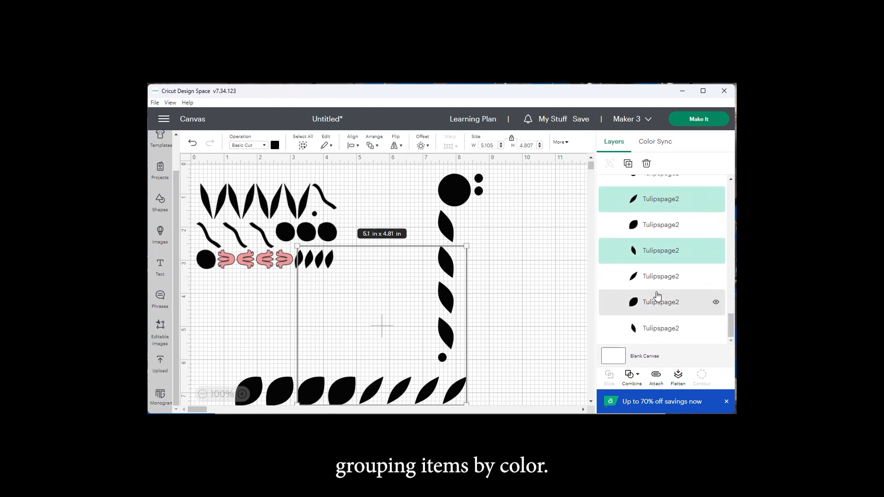
pyautogui.keyDown('shift'); pyautogui.click(651, 278); pyautogui.keyUp('shift')
pyautogui.scroll(-3, 697, 313)
pyautogui.scroll(-1, 680, 304)
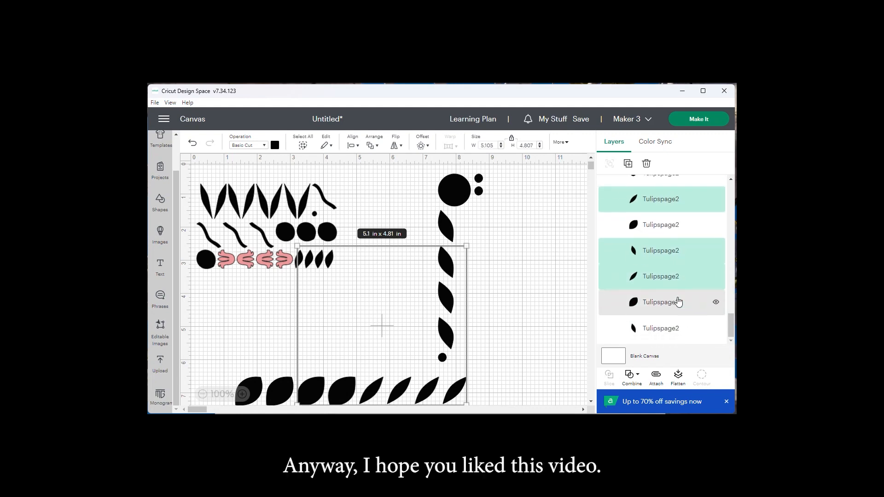
pyautogui.keyDown('shift'); pyautogui.click(664, 310); pyautogui.keyUp('shift')
pyautogui.scroll(-2, 663, 318)
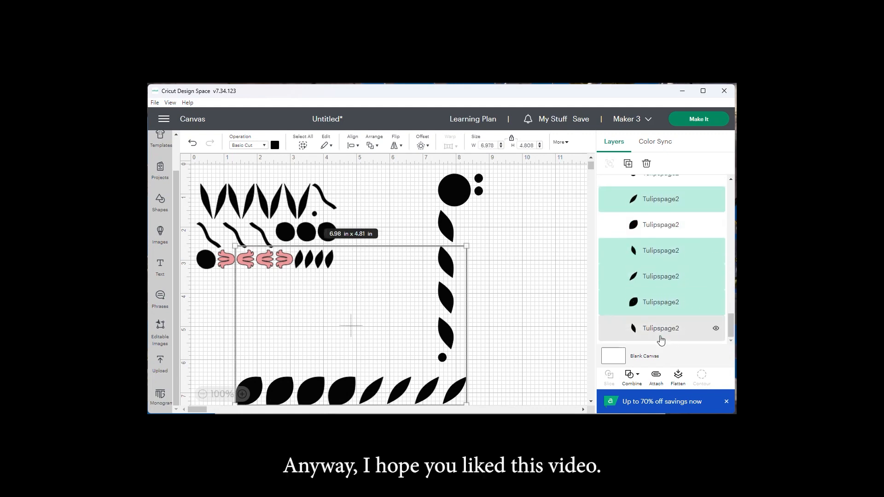
pyautogui.click(275, 146)
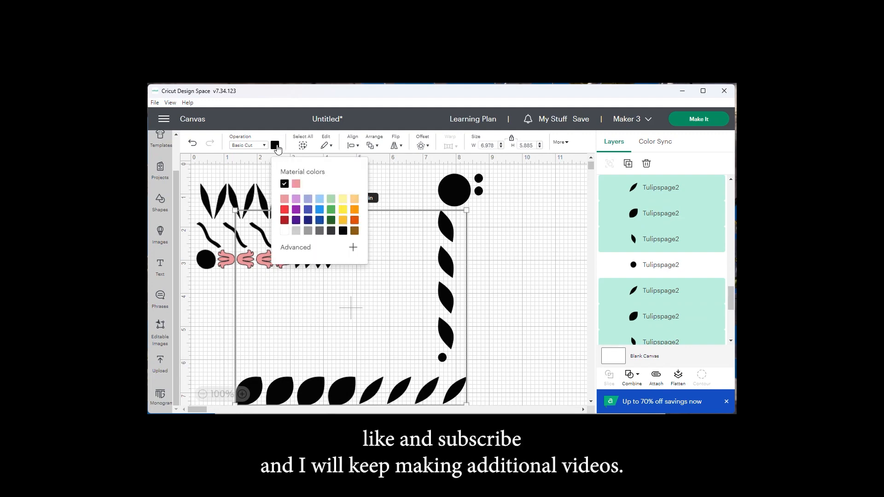
pyautogui.click(331, 211)
pyautogui.click(547, 254)
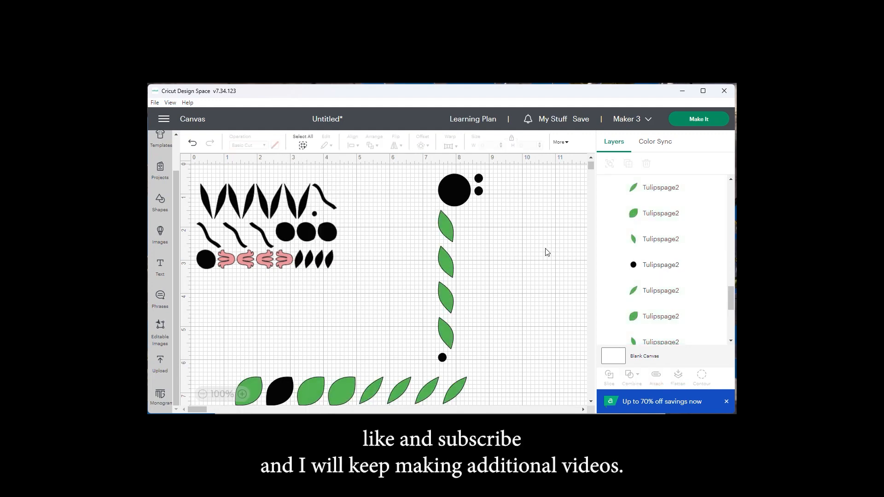